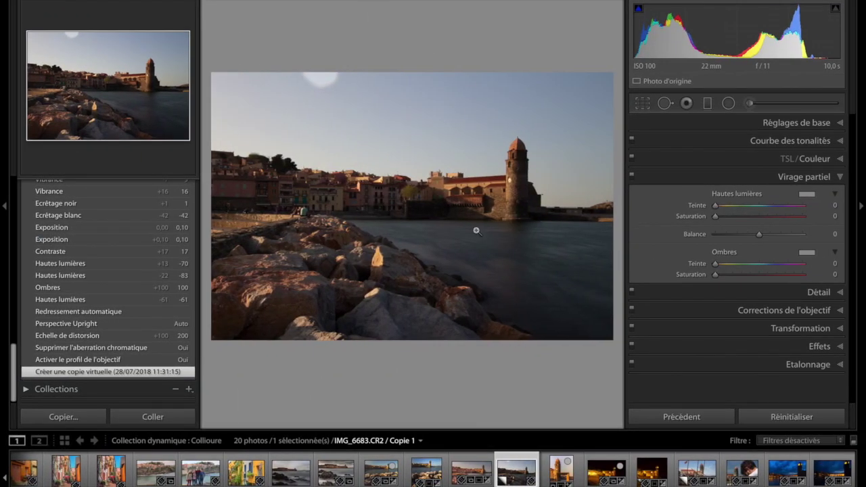
# Compare the finished master version with the unedited virtual copy
pyautogui.press('F2')
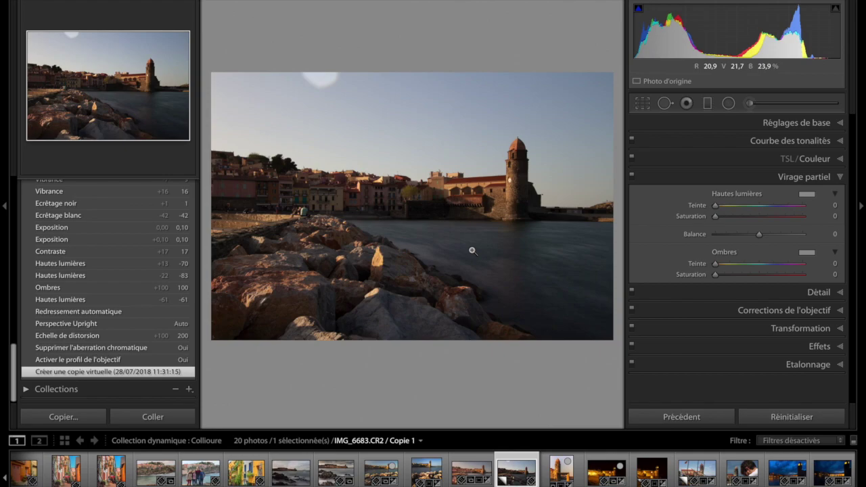
pyautogui.press('Left')
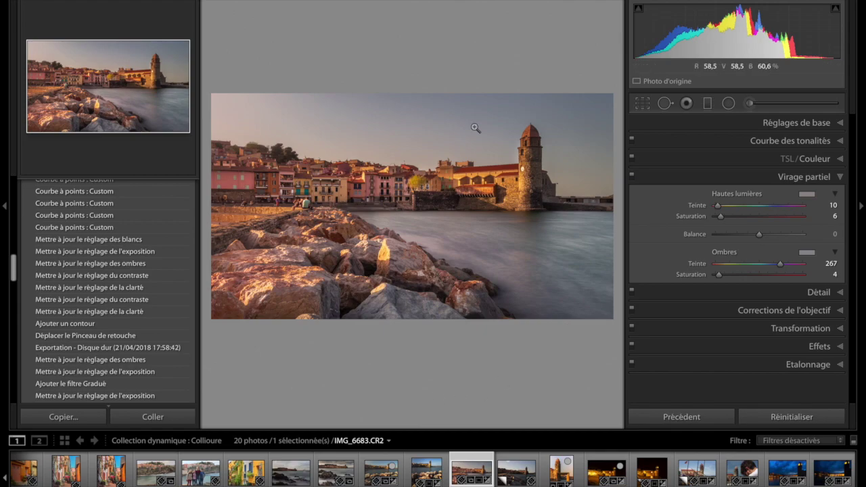
pyautogui.hotkey('ctrl', "'")
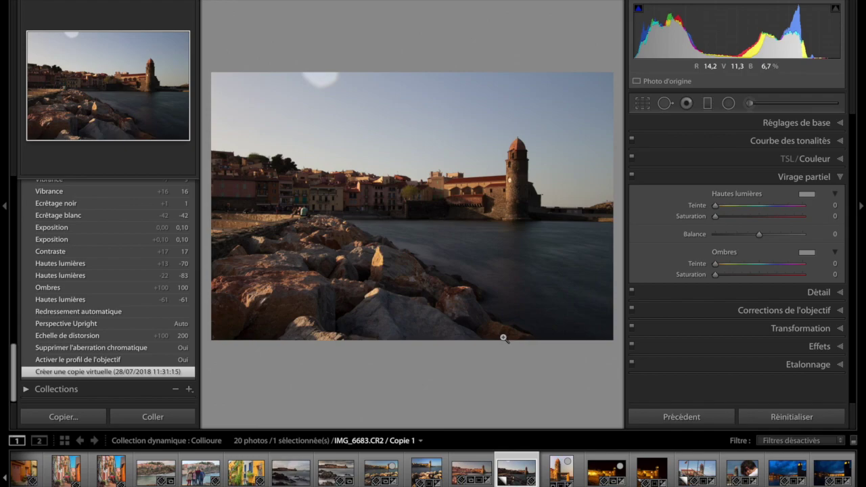
# Enable the Canon EF-S 10-22mm lens profile with chromatic aberration removal and distortion 200
pyautogui.click(752, 311)
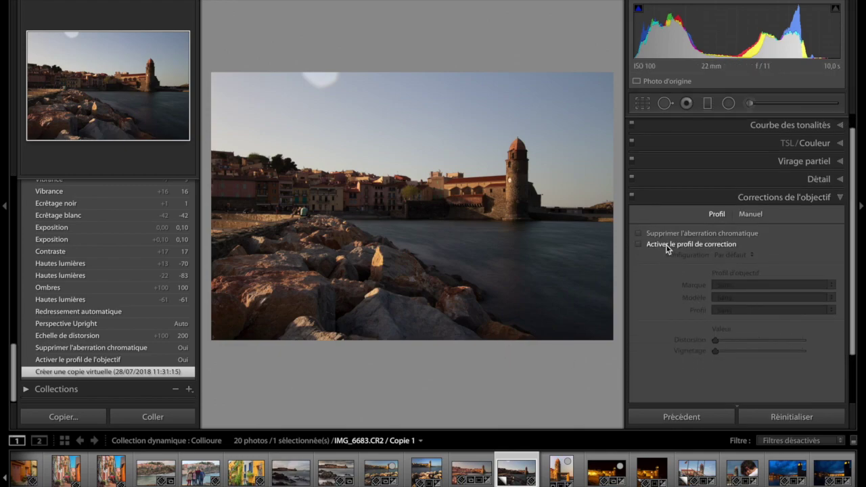
pyautogui.click(667, 244)
pyautogui.click(744, 298)
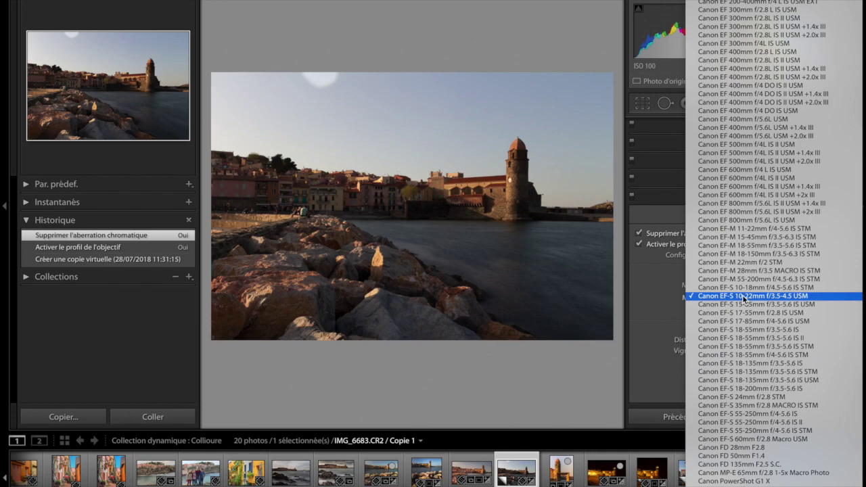
pyautogui.click(744, 297)
pyautogui.moveTo(761, 342); pyautogui.dragTo(861, 328)
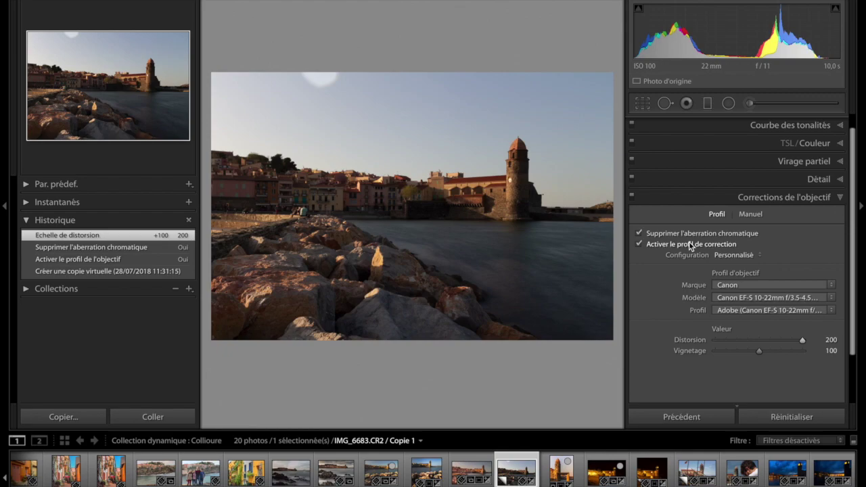
pyautogui.click(742, 200)
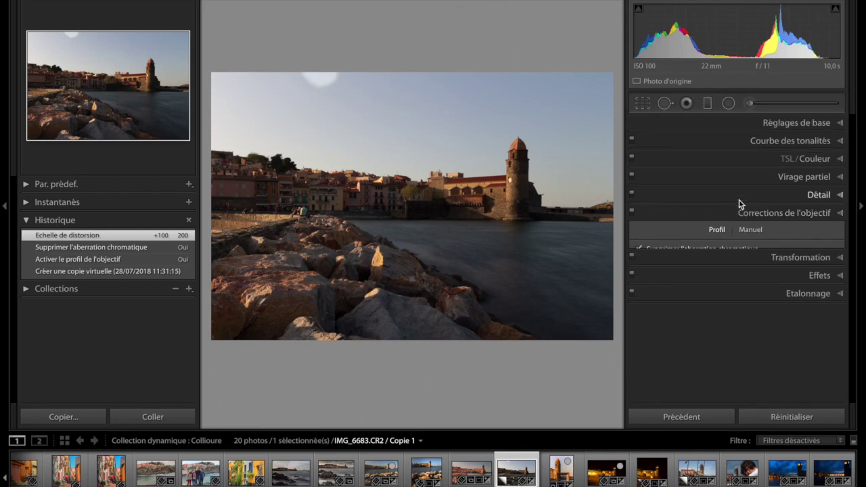
# Set Upright perspective to Auto and bring up the crop overlay
pyautogui.click(762, 233)
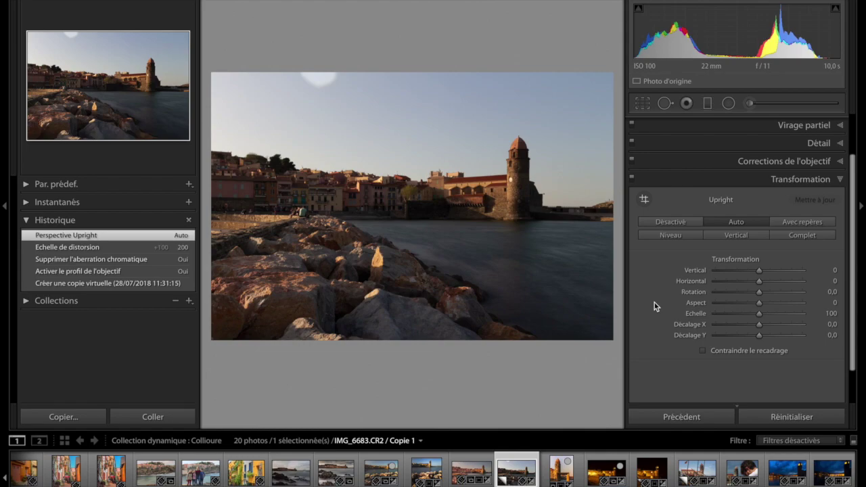
pyautogui.click(641, 105)
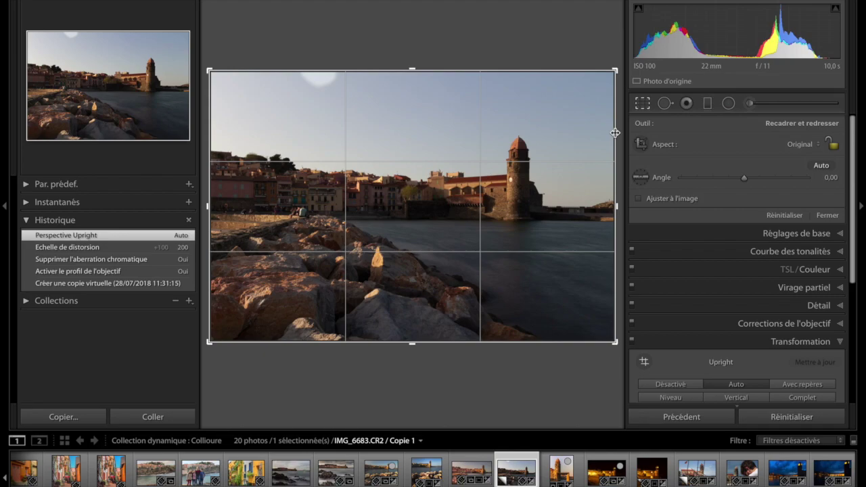
# Cycle through the diagonal, golden triangle, thirds and golden ratio guides, then exit without cropping
pyautogui.press('o')
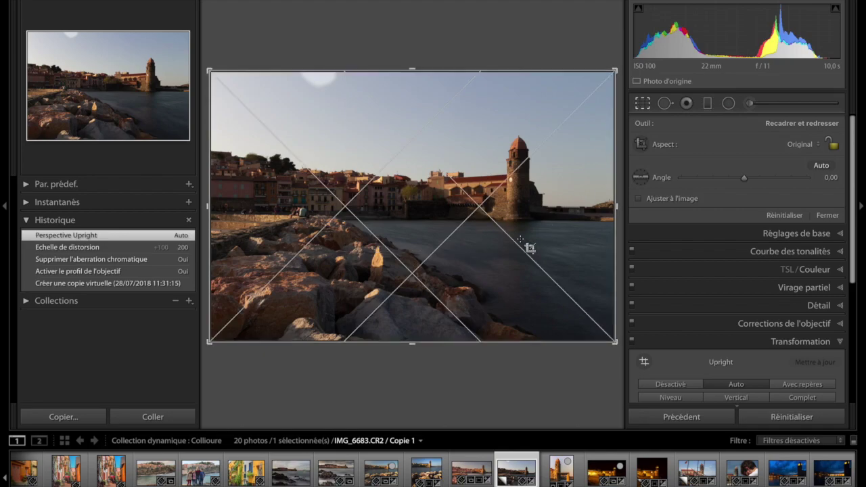
pyautogui.press('o')
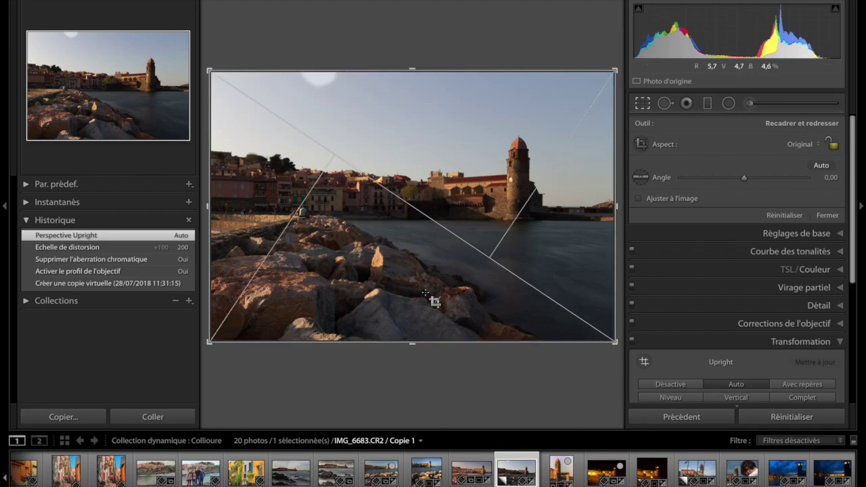
pyautogui.press('o')
pyautogui.press('o')
pyautogui.press('o')
pyautogui.press('o')
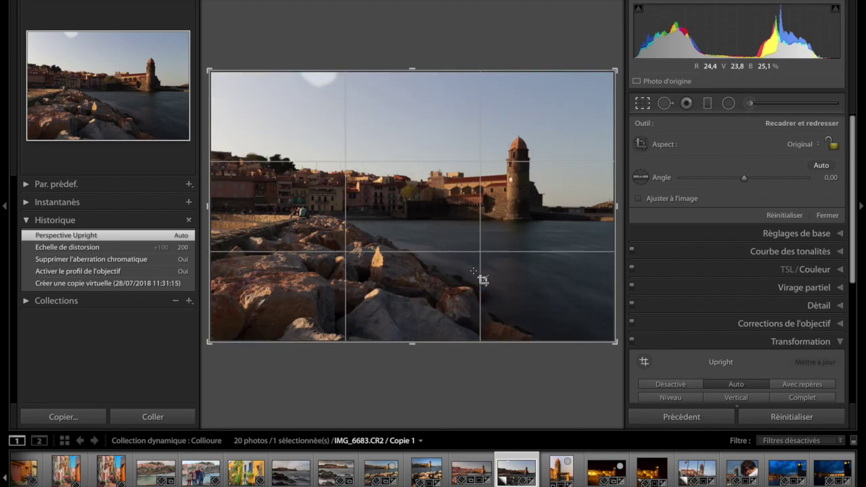
pyautogui.press('o')
pyautogui.press('o')
pyautogui.press('o')
pyautogui.press('o')
pyautogui.press('o')
pyautogui.press('o')
pyautogui.press('o')
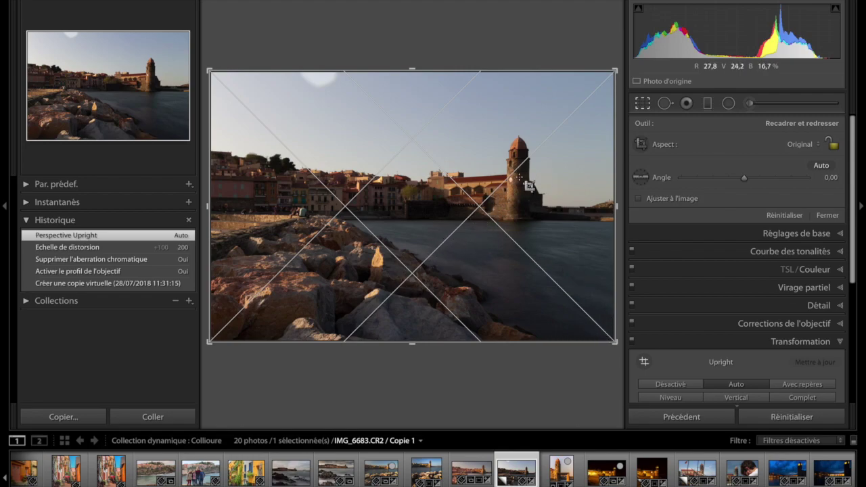
pyautogui.press('o')
pyautogui.press('o')
pyautogui.press('o')
pyautogui.press('o')
pyautogui.press('o')
pyautogui.press('o')
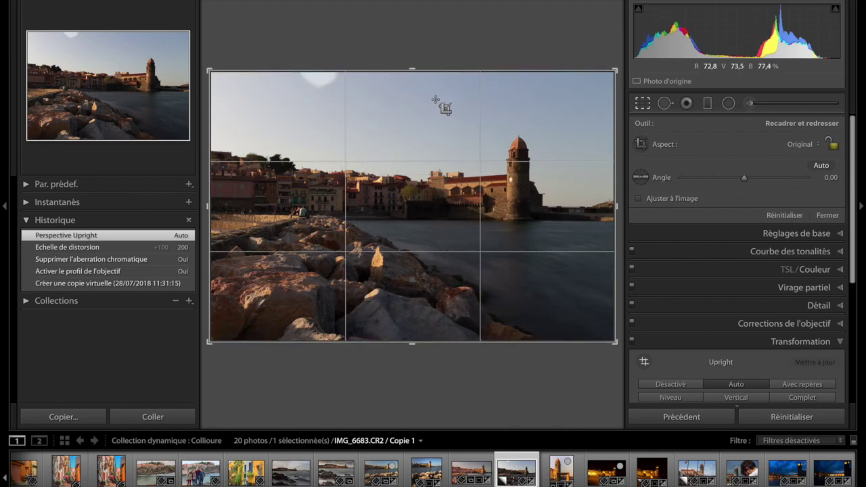
pyautogui.press('o')
pyautogui.press('o')
pyautogui.press('o')
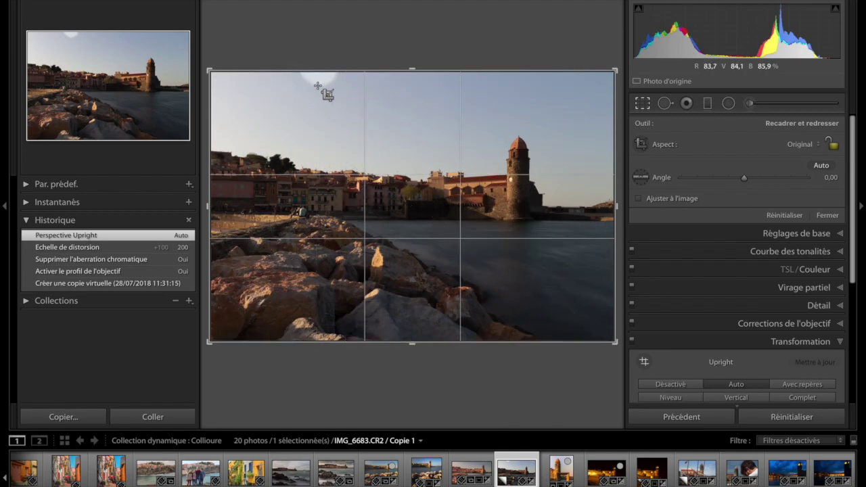
pyautogui.press('o')
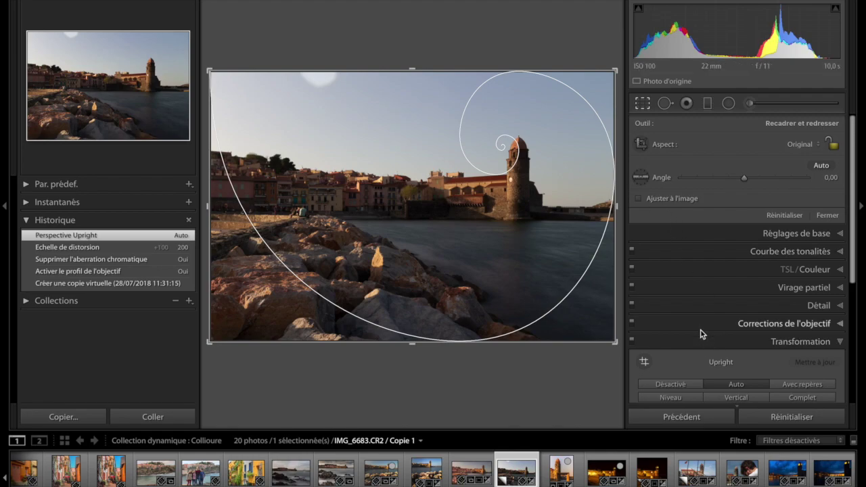
pyautogui.click(647, 109)
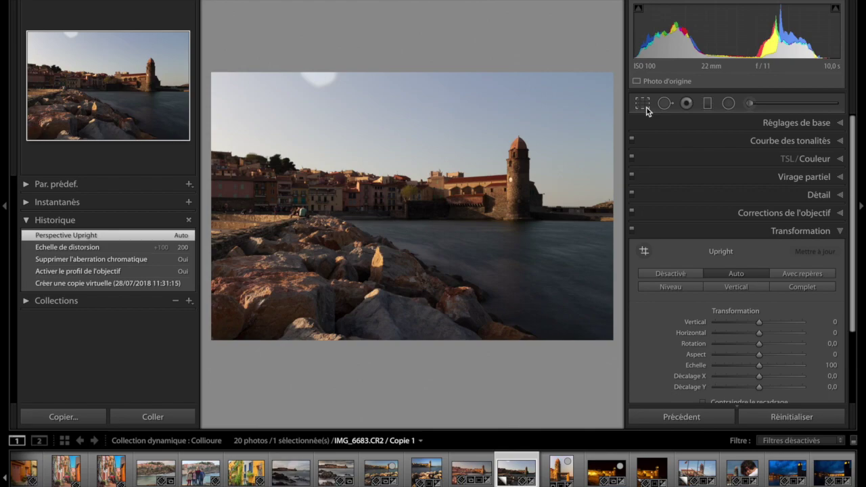
pyautogui.click(724, 230)
# Lift Ombres to +73 and pull Hautes lumières down to −76
pyautogui.click(750, 126)
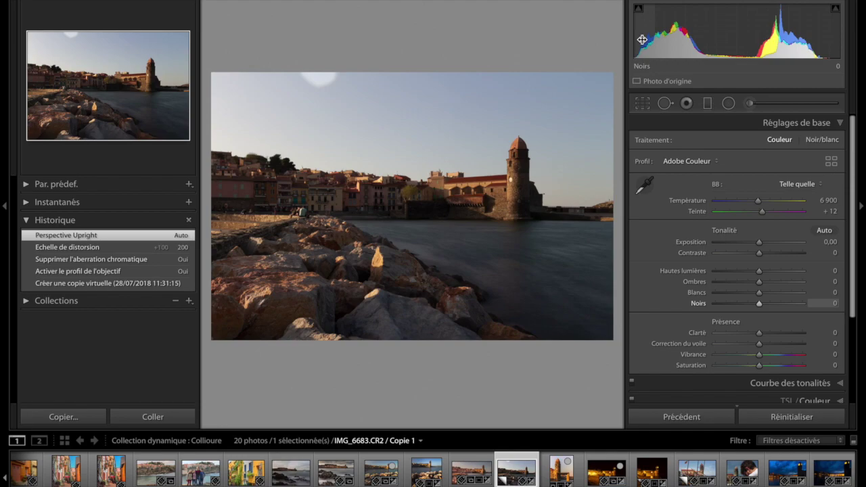
pyautogui.press('XF86MonBrightnessUp')
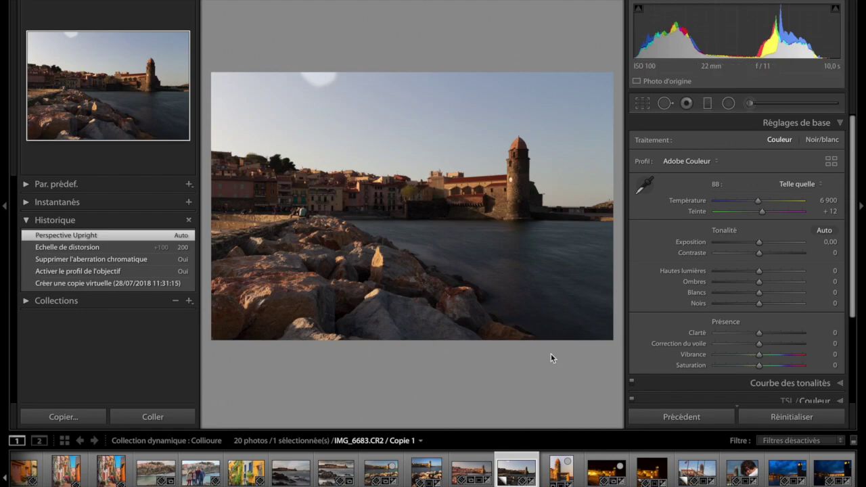
pyautogui.moveTo(759, 282); pyautogui.dragTo(791, 281)
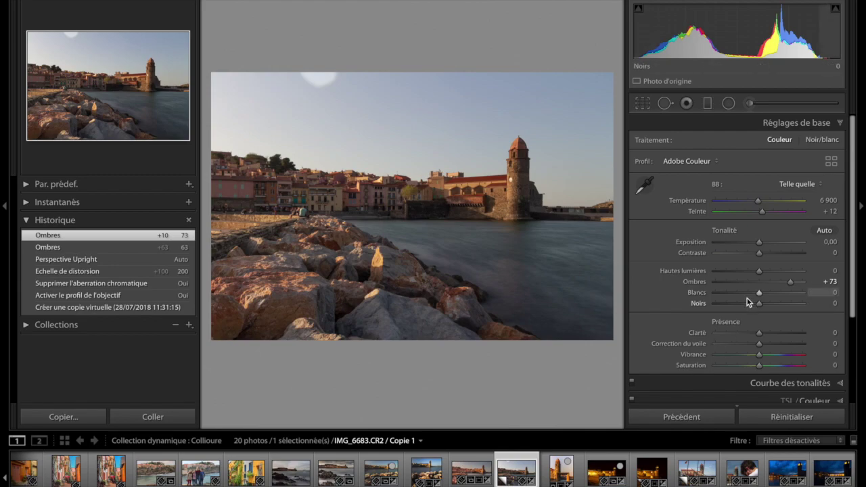
pyautogui.moveTo(759, 271); pyautogui.dragTo(726, 274)
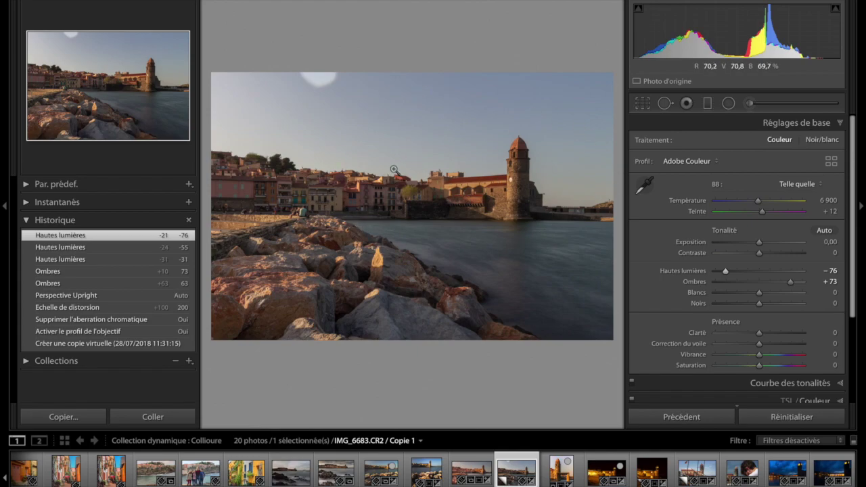
# Add Contraste +12, Blancs +2, Exposition +0,10 and Vibrance +4
pyautogui.moveTo(764, 255); pyautogui.dragTo(766, 253)
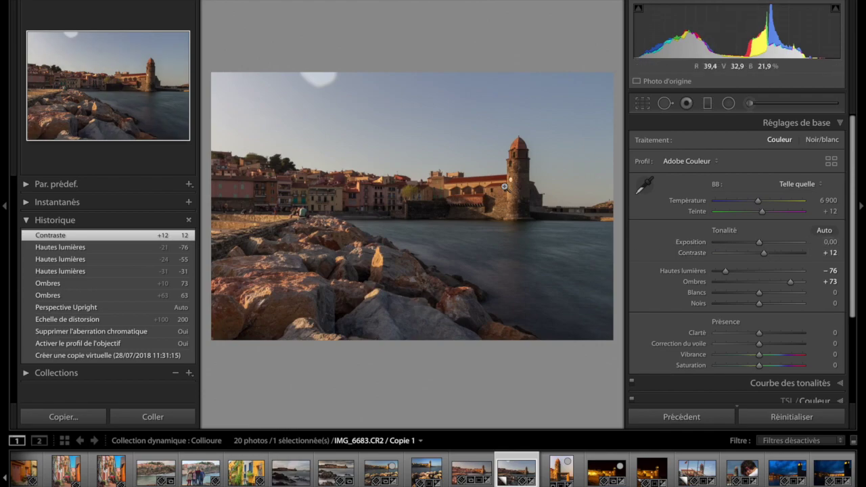
pyautogui.moveTo(759, 293); pyautogui.dragTo(759, 293)
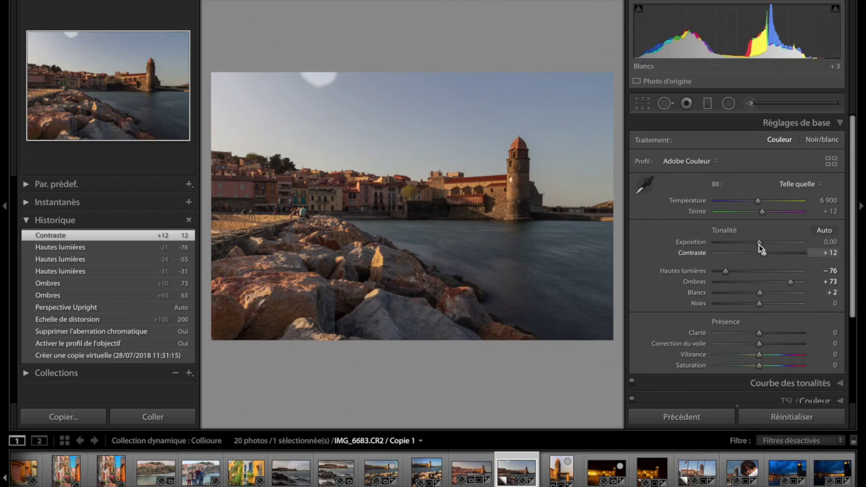
pyautogui.moveTo(759, 245); pyautogui.dragTo(760, 243)
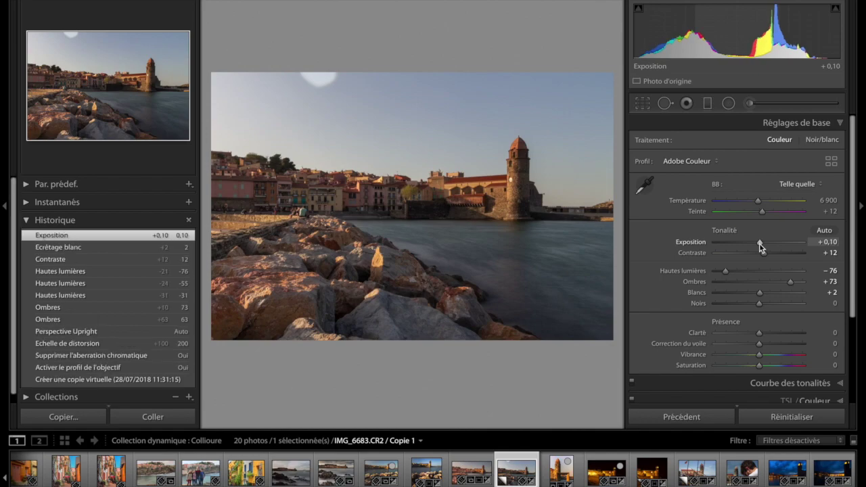
pyautogui.scroll(-1, 736, 296)
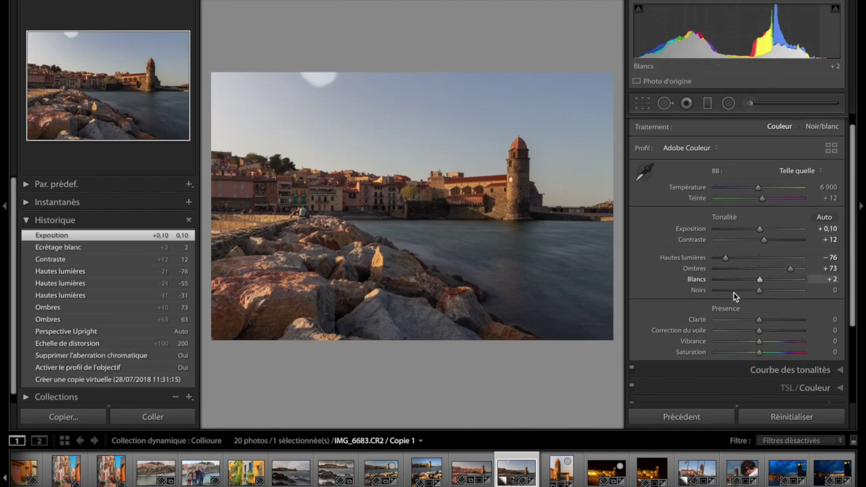
pyautogui.click(762, 344)
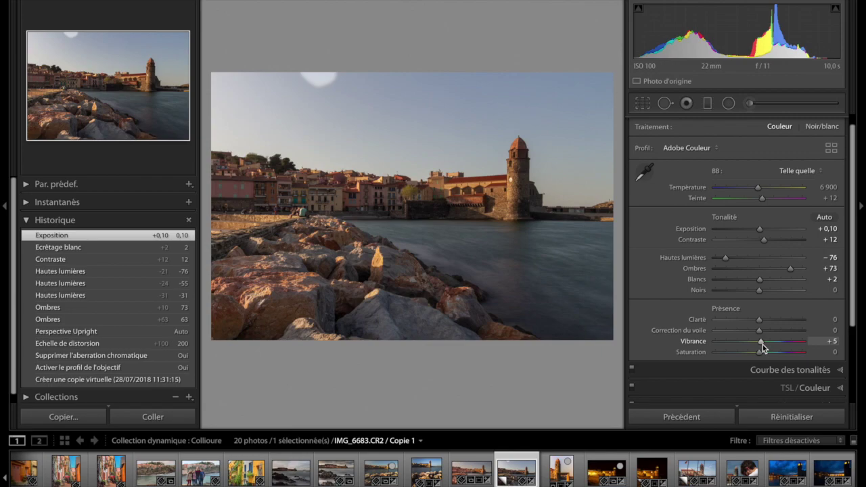
pyautogui.scroll(1, 745, 308)
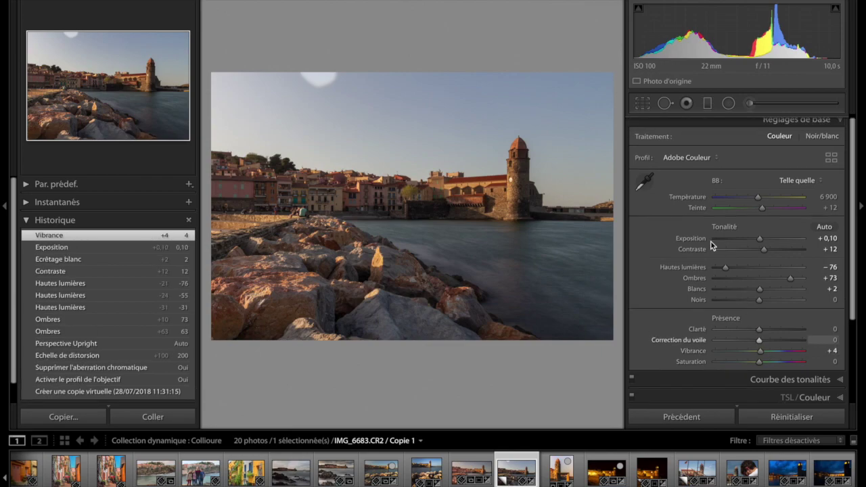
pyautogui.click(741, 126)
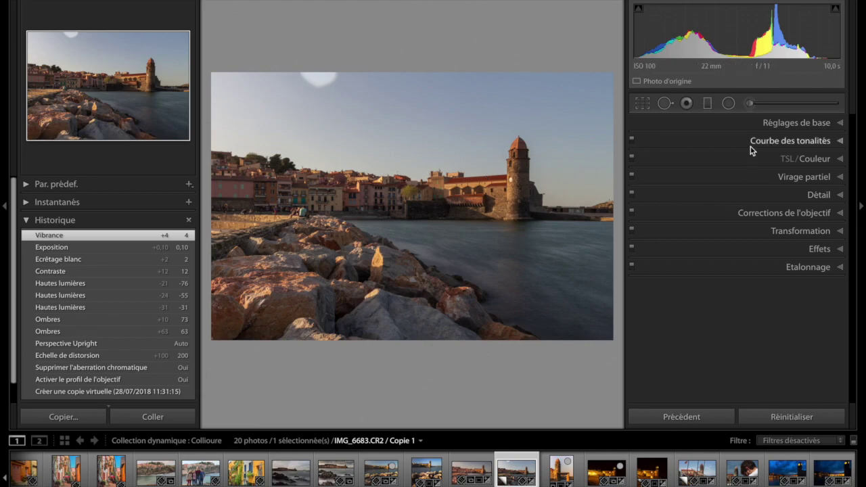
# Set the tone curve to Hautes lumières +8, Tons clairs +16, Tons sombres −5
pyautogui.click(750, 146)
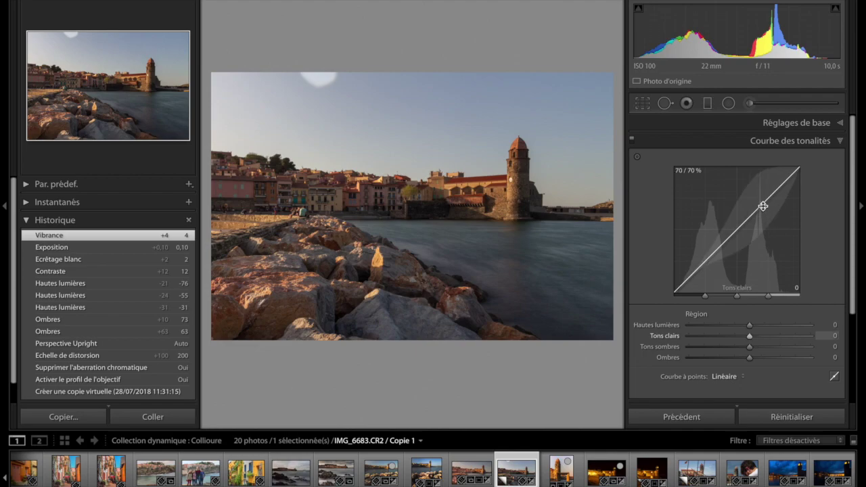
pyautogui.moveTo(749, 335); pyautogui.dragTo(756, 336)
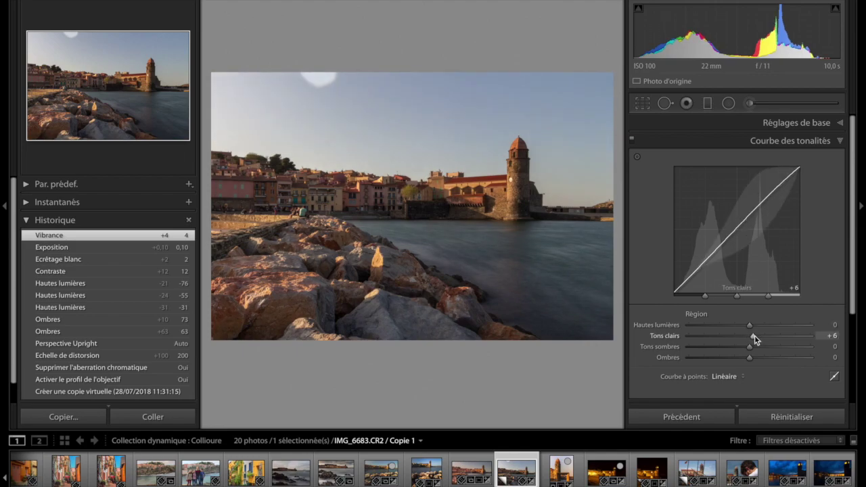
pyautogui.moveTo(755, 340); pyautogui.dragTo(749, 349)
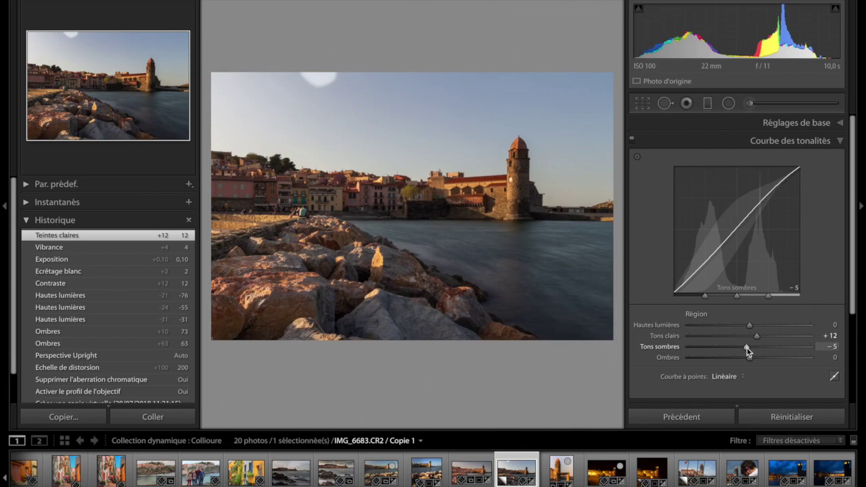
pyautogui.moveTo(760, 336); pyautogui.dragTo(754, 324)
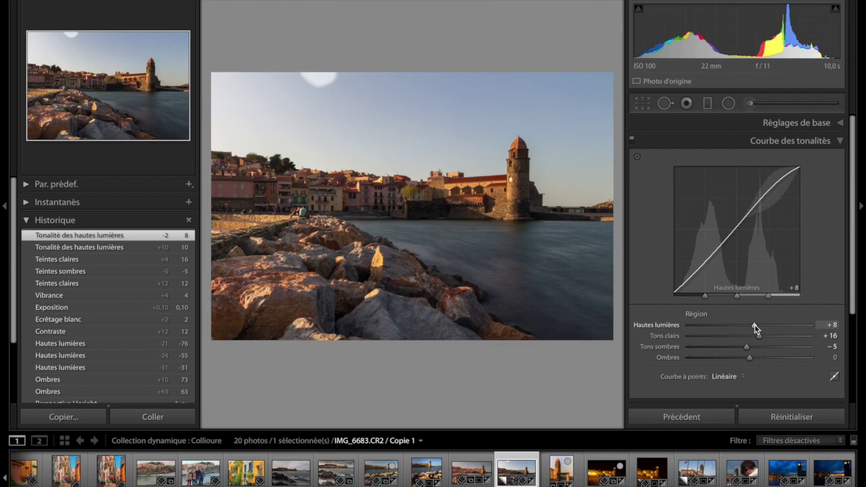
# Toggle the tone curve off and on to compare, then collapse the panels
pyautogui.click(631, 140)
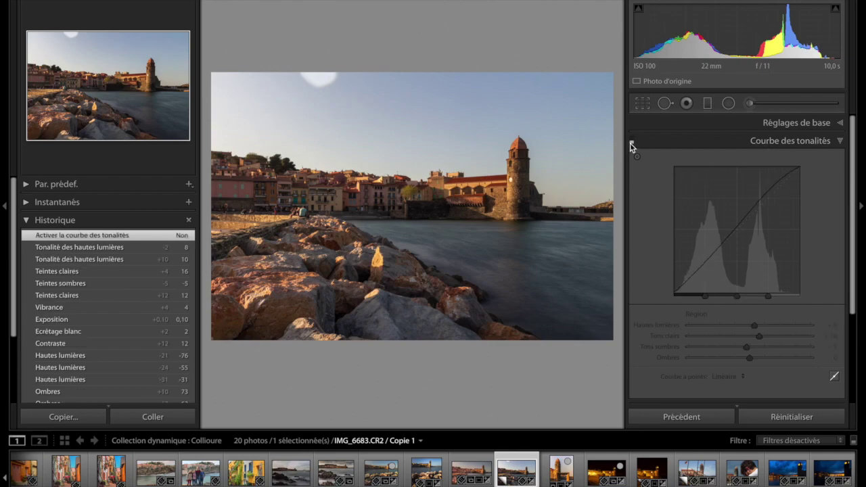
pyautogui.click(630, 141)
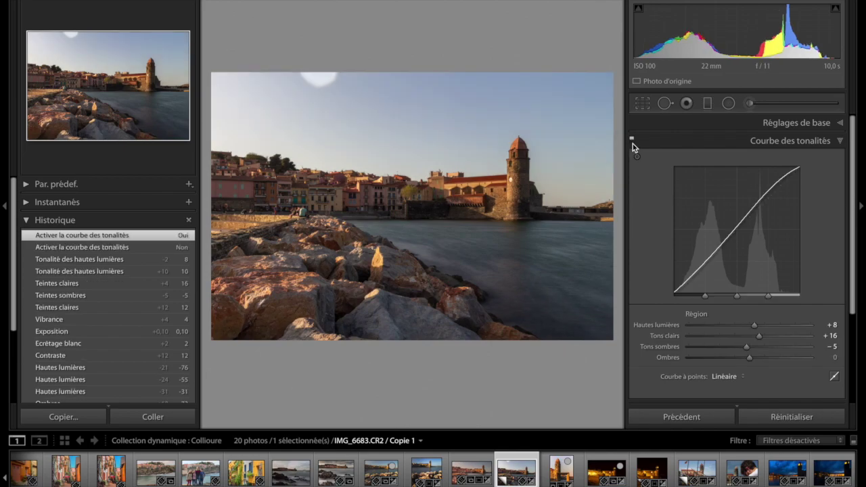
pyautogui.click(670, 140)
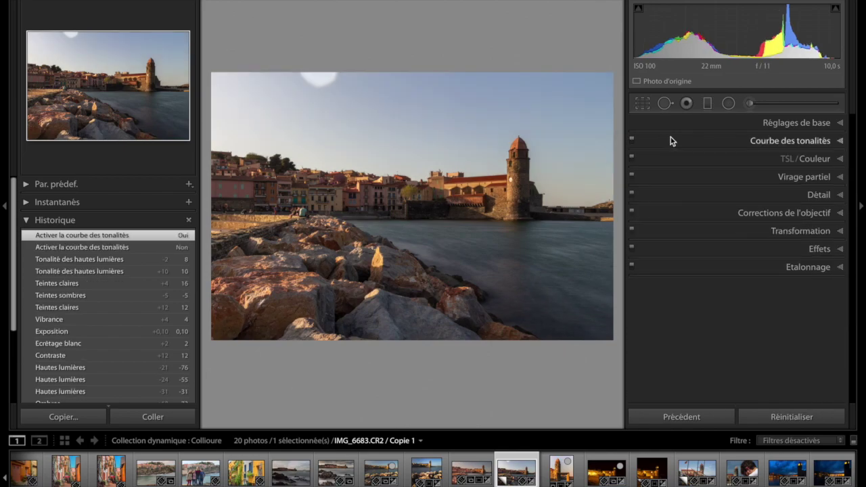
pyautogui.click(704, 122)
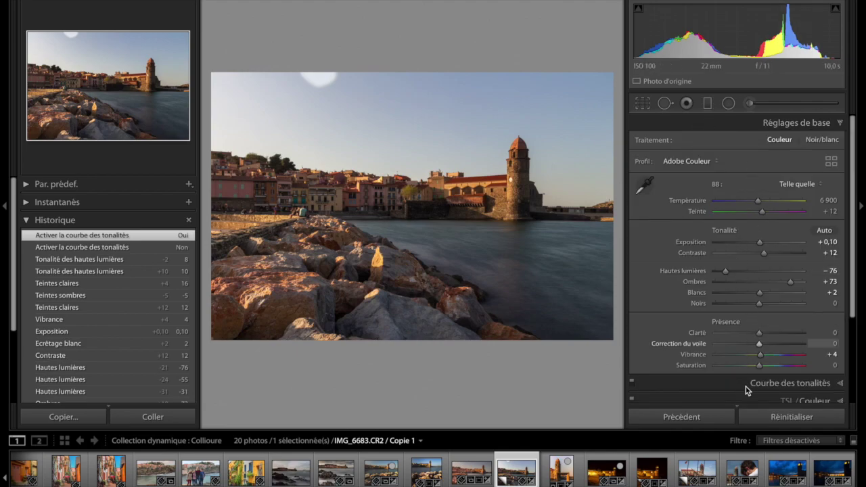
pyautogui.scroll(-1, 749, 387)
pyautogui.scroll(1, 742, 173)
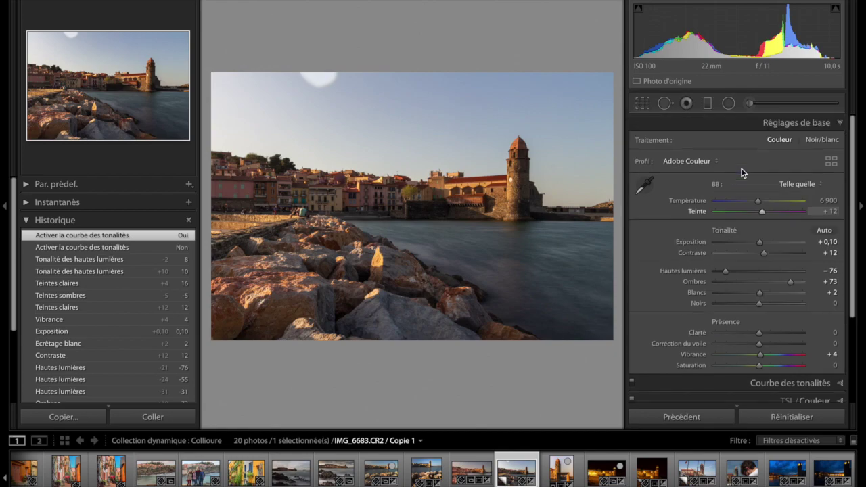
pyautogui.click(762, 125)
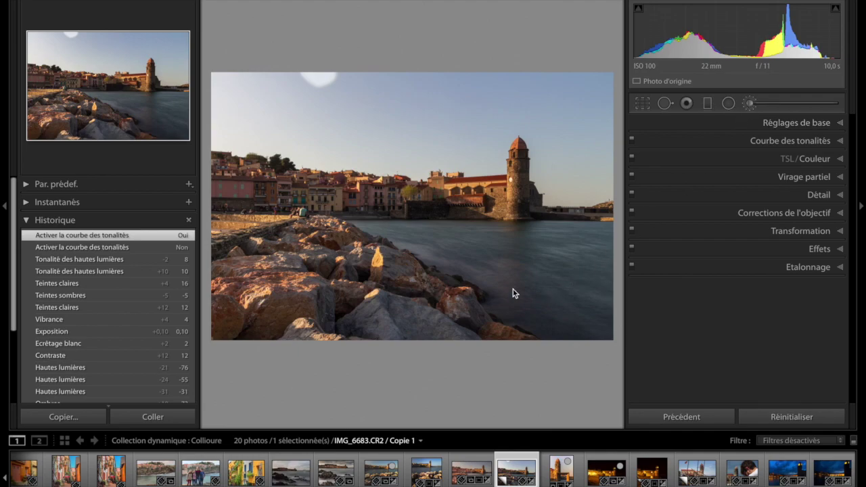
# Paint a brush mask over the rocks, then at size 15,1 over buildings and tower
pyautogui.click(753, 102)
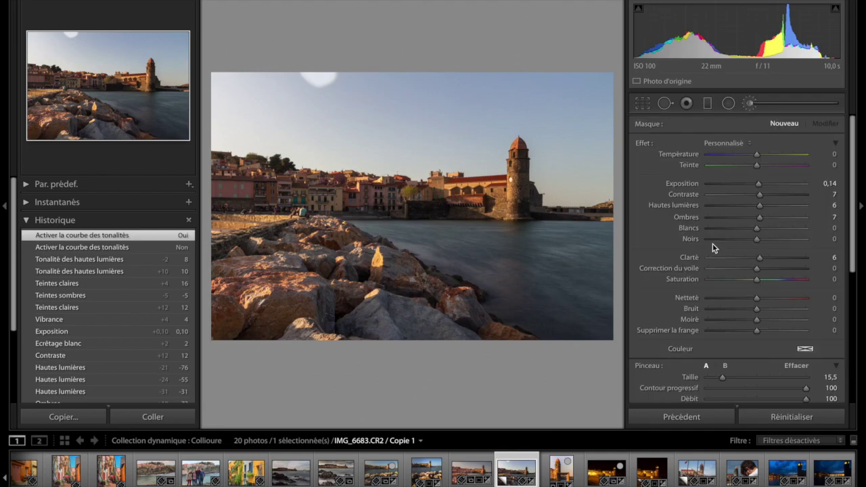
pyautogui.moveTo(723, 377)
pyautogui.mouseDown()
pyautogui.moveTo(761, 380)
pyautogui.moveTo(740, 378)
pyautogui.mouseUp()
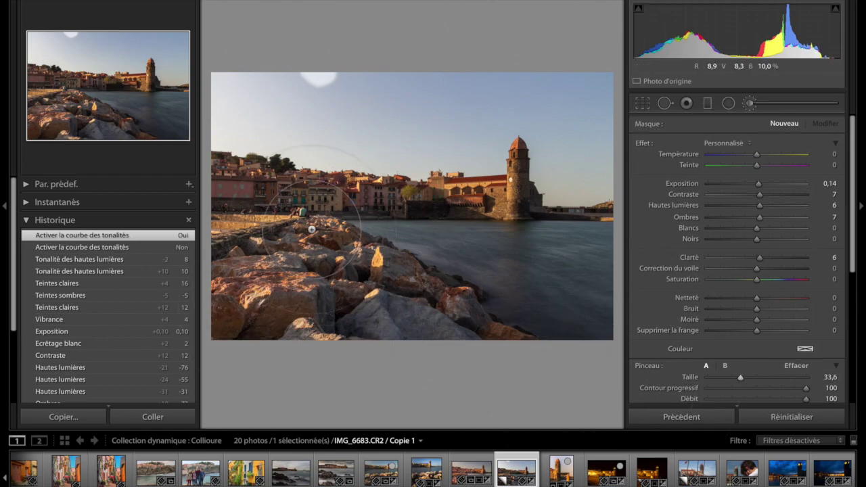
pyautogui.moveTo(346, 328); pyautogui.dragTo(303, 309)
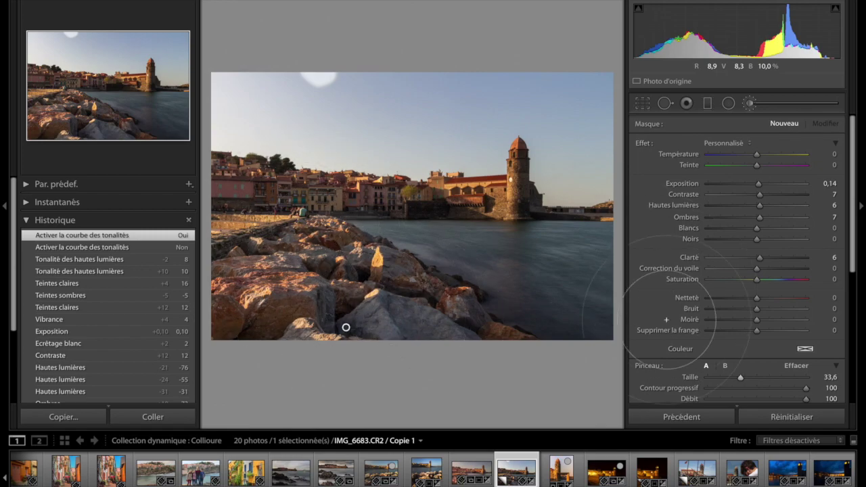
pyautogui.moveTo(725, 378); pyautogui.dragTo(721, 377)
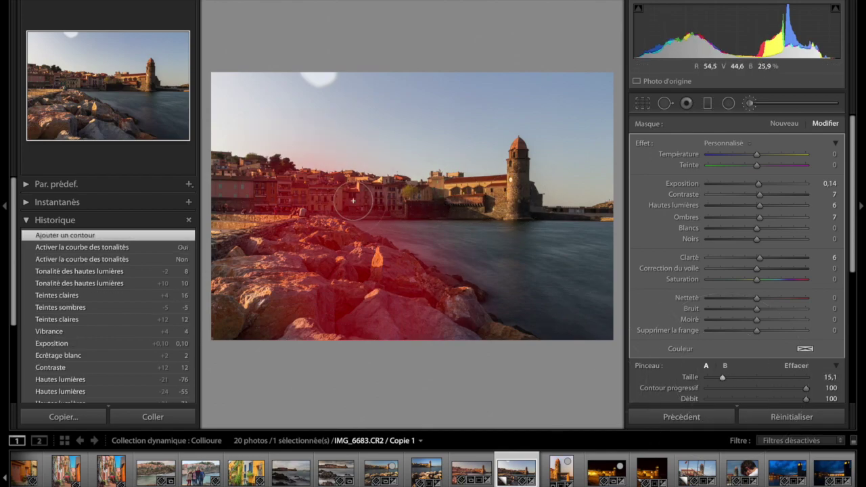
pyautogui.moveTo(266, 195); pyautogui.dragTo(256, 196)
pyautogui.moveTo(308, 194); pyautogui.dragTo(522, 160)
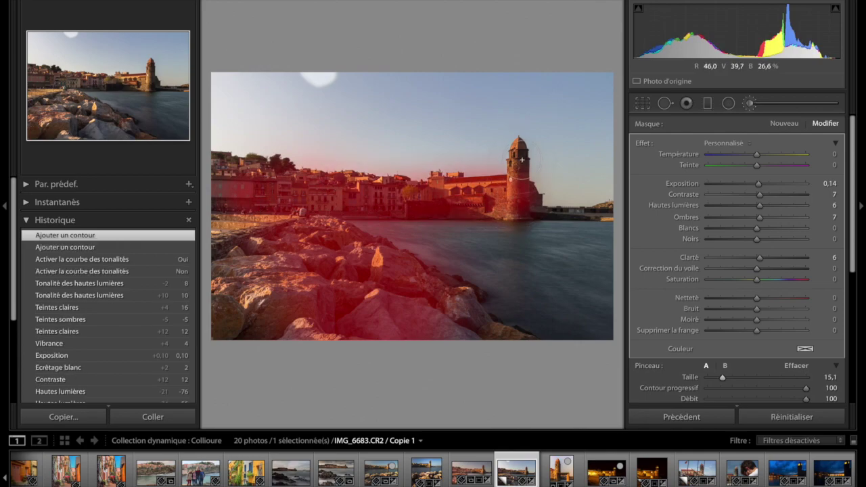
# Erase the mask back off the water with an 11,6 eraser
pyautogui.scroll(-1, 794, 367)
pyautogui.click(795, 361)
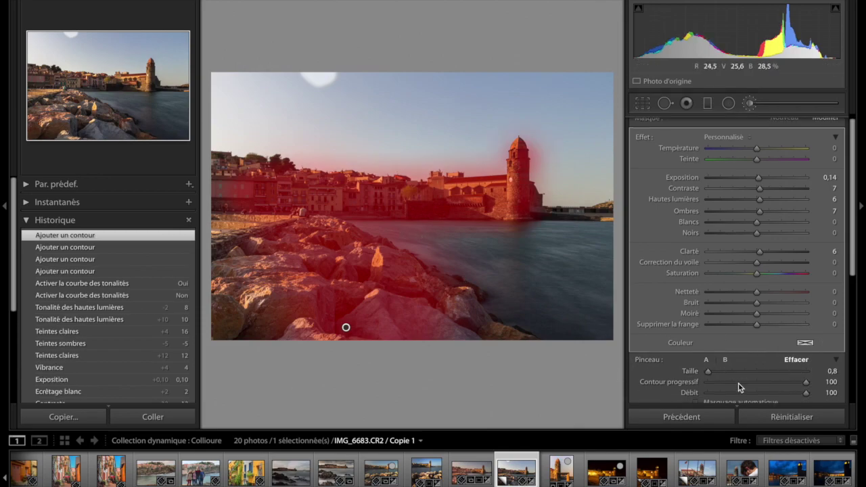
pyautogui.moveTo(721, 370); pyautogui.dragTo(718, 373)
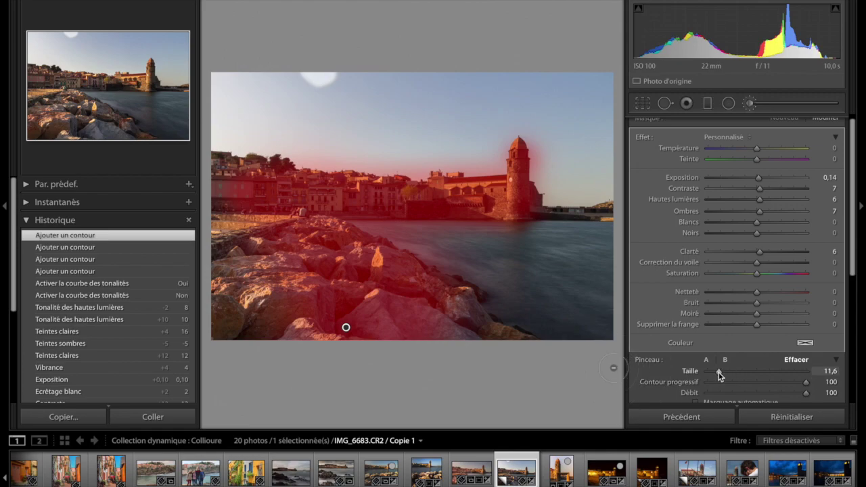
pyautogui.moveTo(377, 226); pyautogui.dragTo(497, 234)
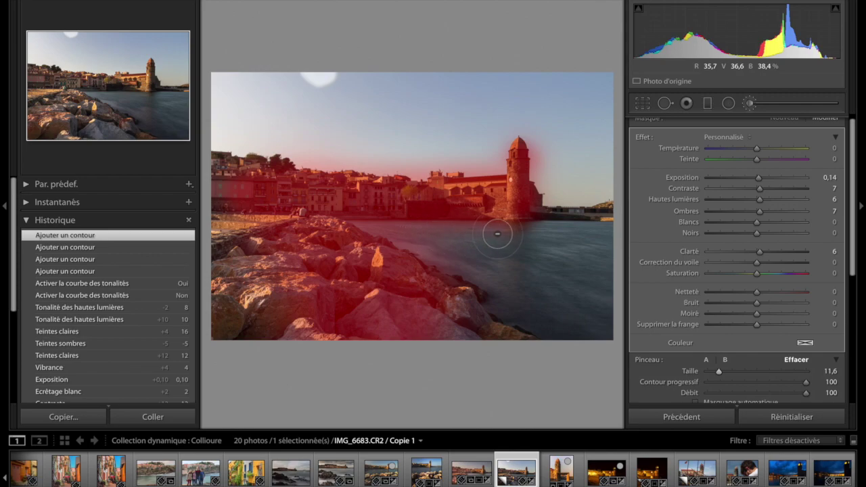
pyautogui.moveTo(497, 235); pyautogui.dragTo(392, 230)
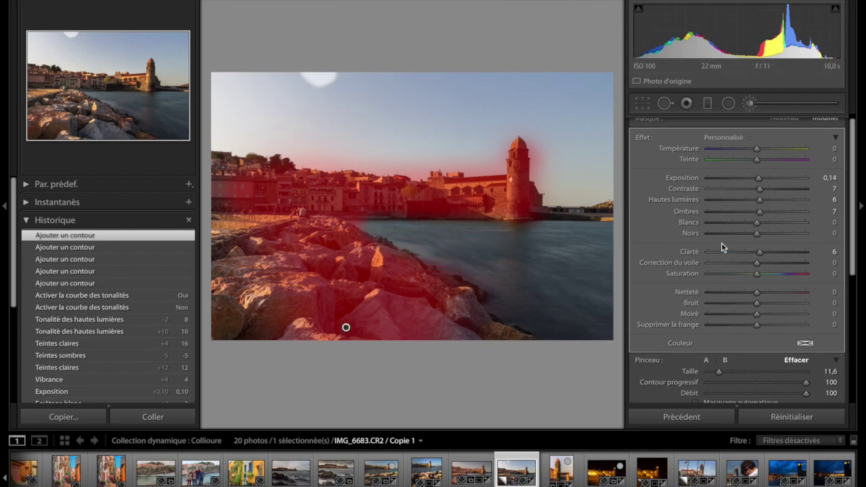
pyautogui.scroll(1, 681, 217)
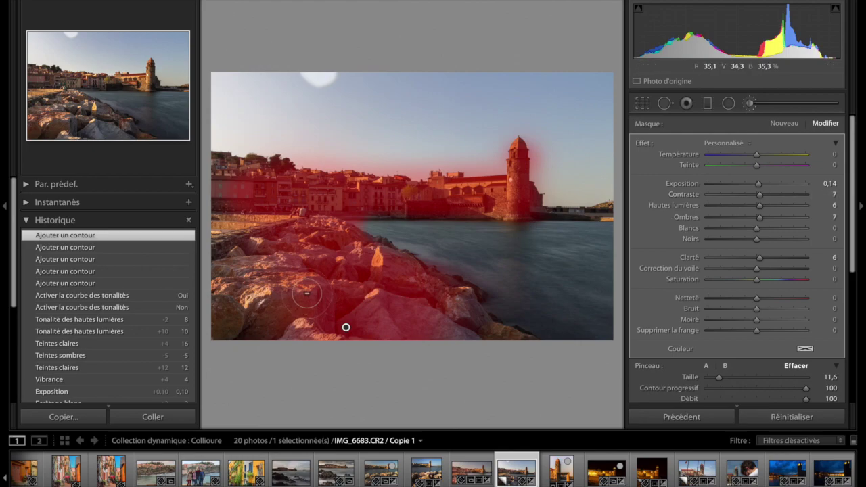
# Give the town mask Clarté 30, dehaze 3, Ombres 49, Exposition 0,16, Hautes lumières −11
pyautogui.click(772, 257)
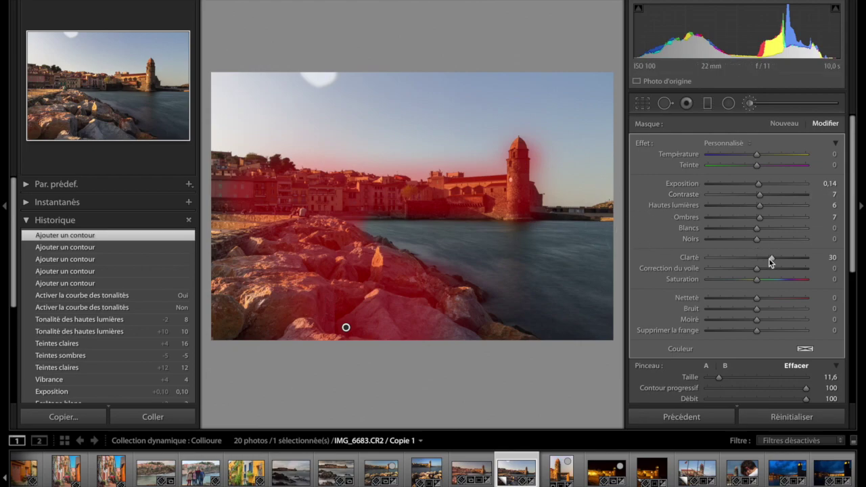
pyautogui.click(759, 269)
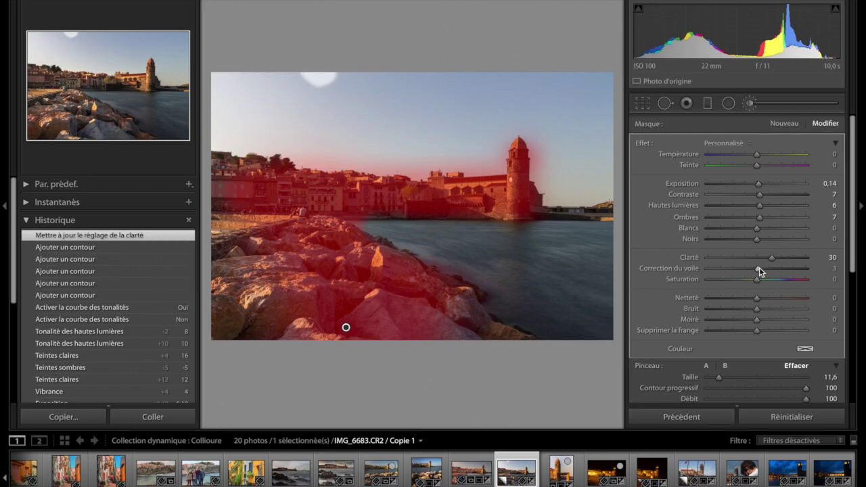
pyautogui.click(781, 216)
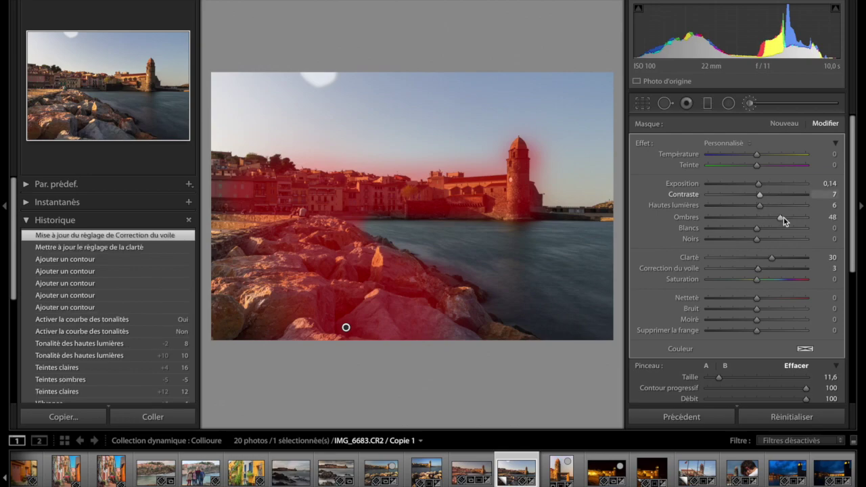
pyautogui.click(759, 189)
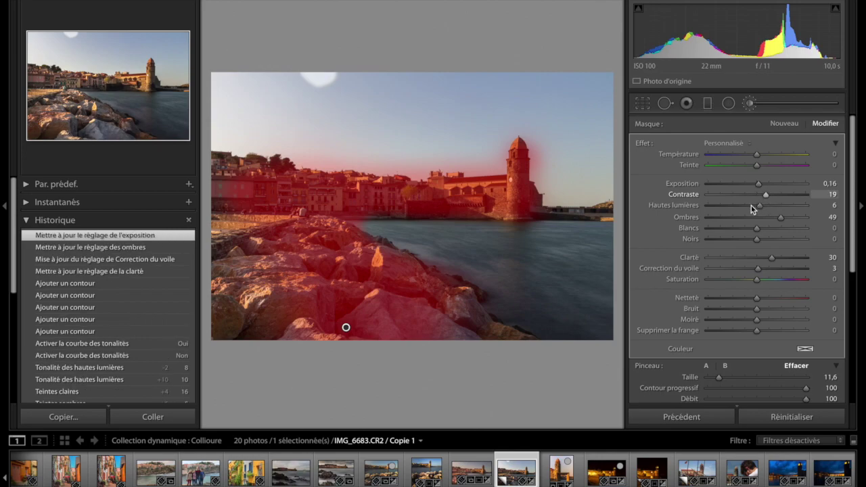
pyautogui.click(752, 206)
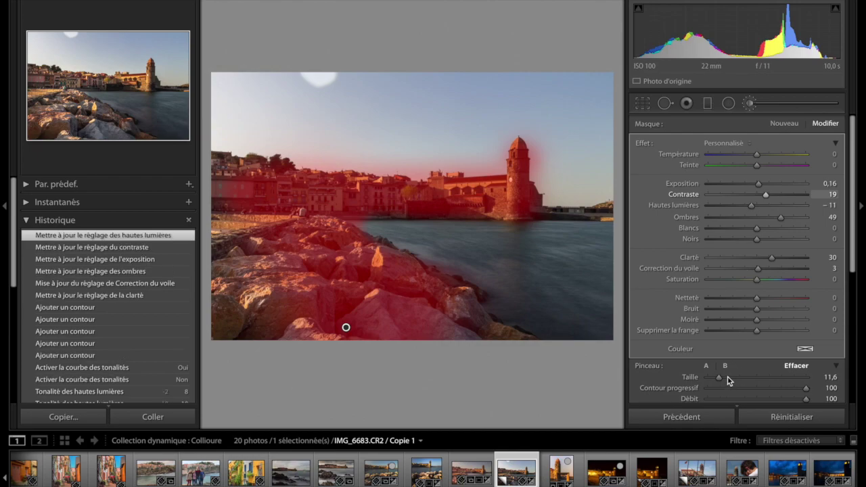
pyautogui.moveTo(721, 379); pyautogui.dragTo(728, 378)
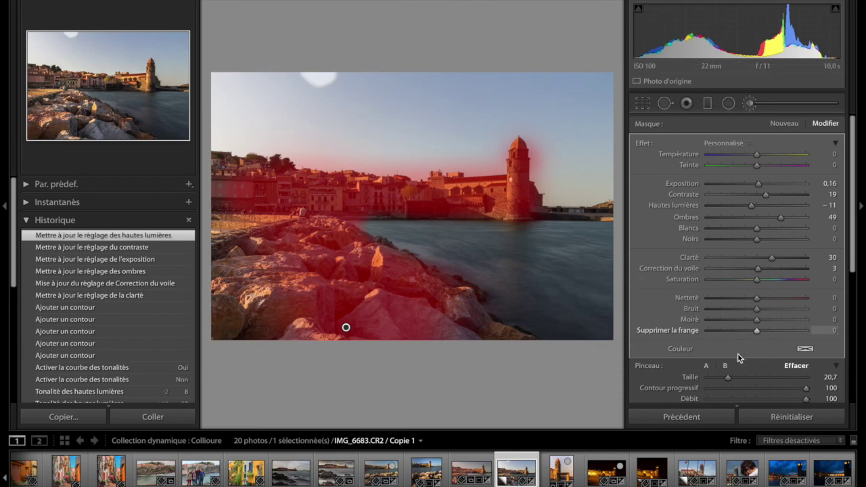
pyautogui.scroll(-1, 799, 365)
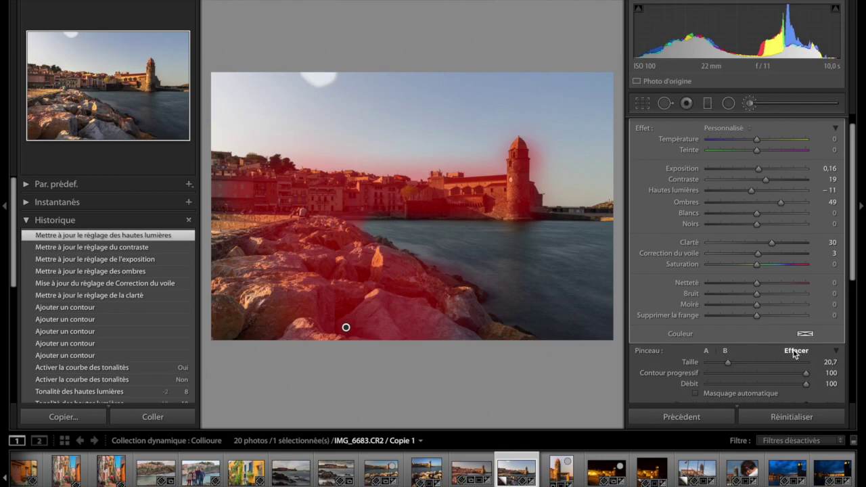
pyautogui.scroll(-1, 785, 305)
pyautogui.press('k')
pyautogui.press('k')
pyautogui.press('k')
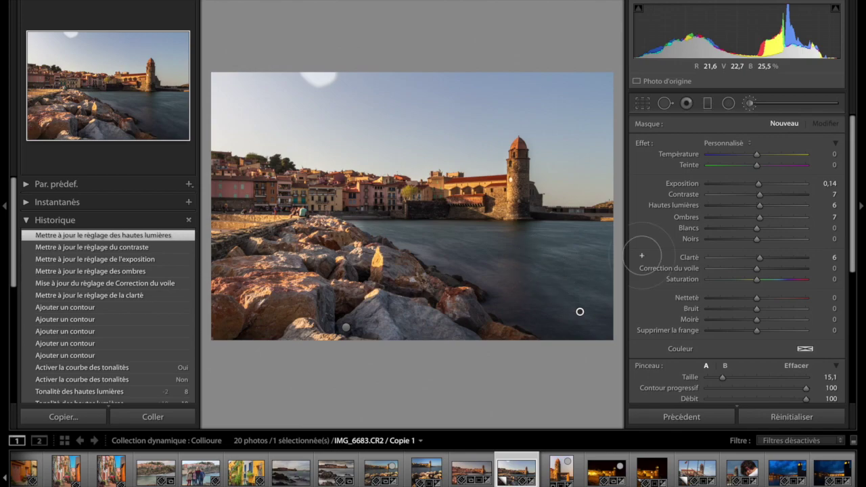
# Paint a new mask in a diagonal band across the lower-right water
pyautogui.click(572, 291)
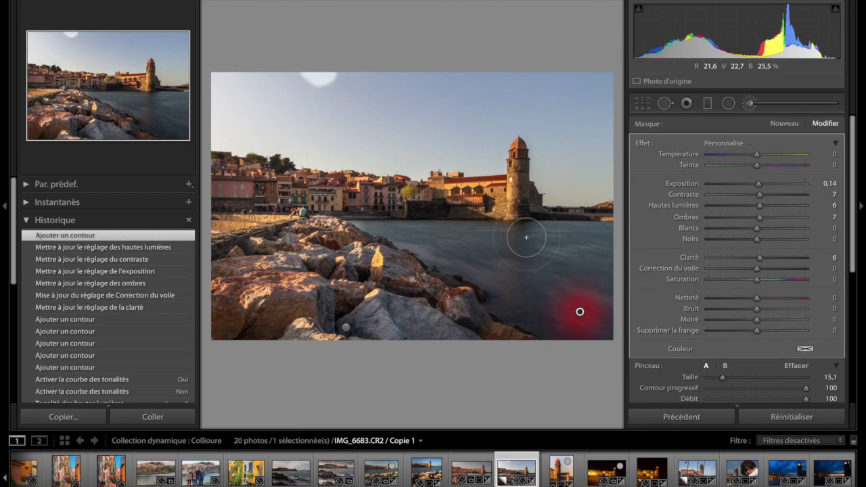
pyautogui.moveTo(521, 234); pyautogui.dragTo(592, 325)
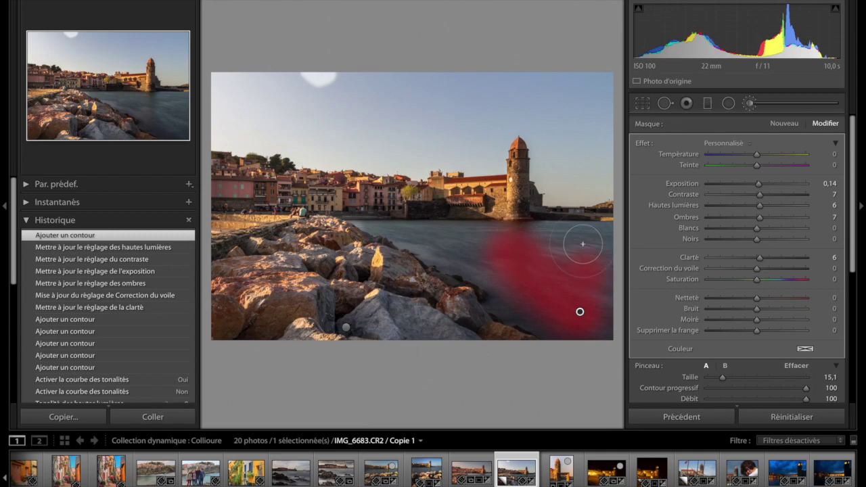
pyautogui.click(522, 245)
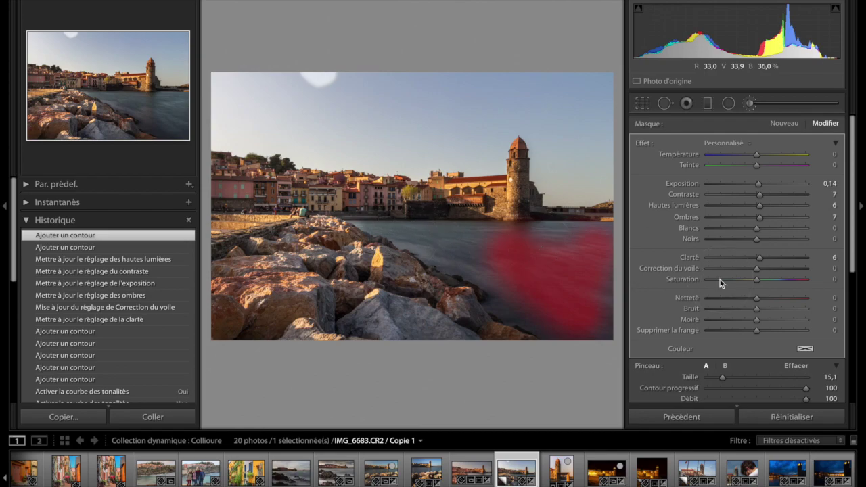
# Give the water mask Netteté −32, Clarté −17 and Ombres 20, then close the brush
pyautogui.click(741, 297)
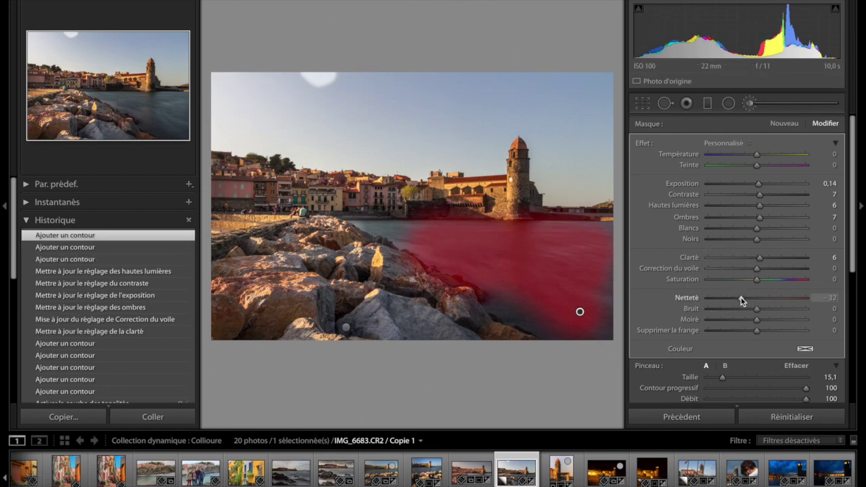
pyautogui.click(749, 258)
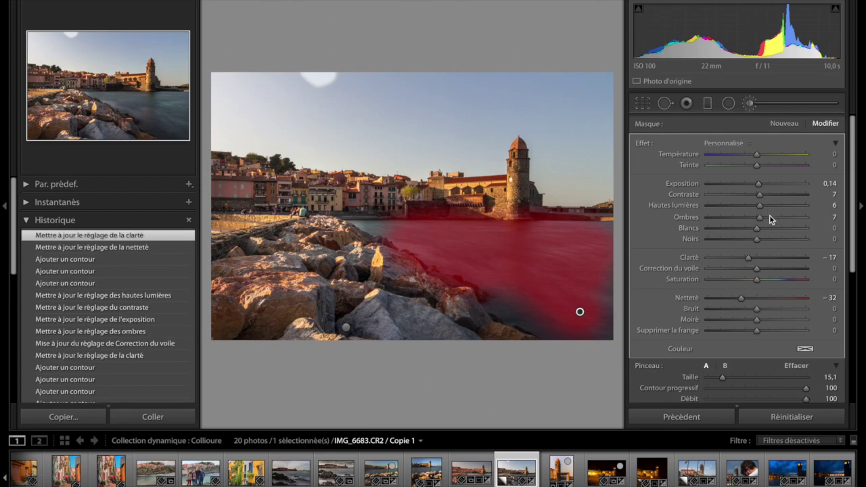
pyautogui.click(769, 217)
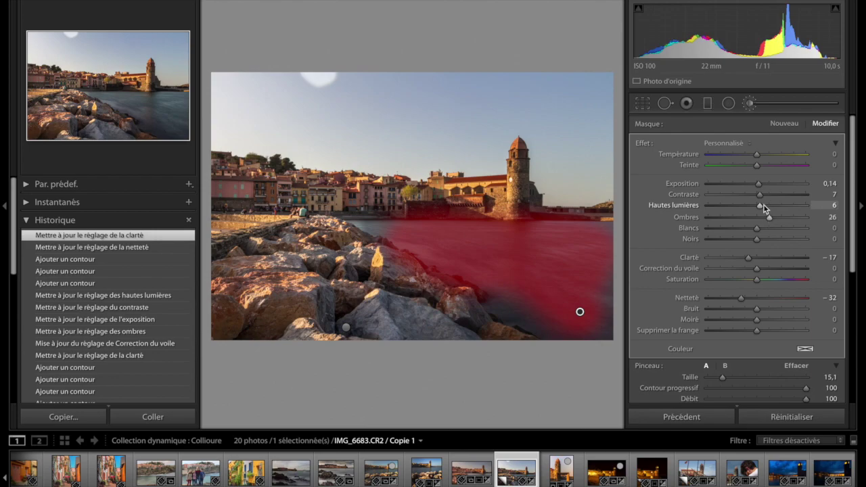
pyautogui.press('Down')
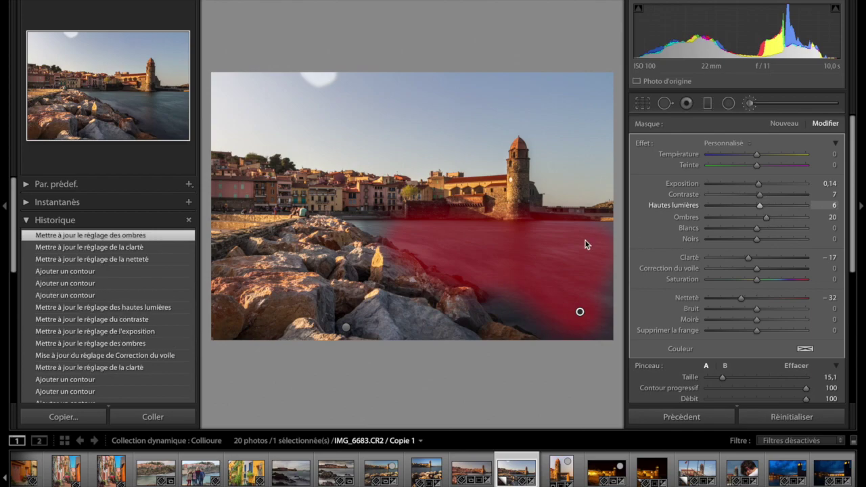
pyautogui.press('k')
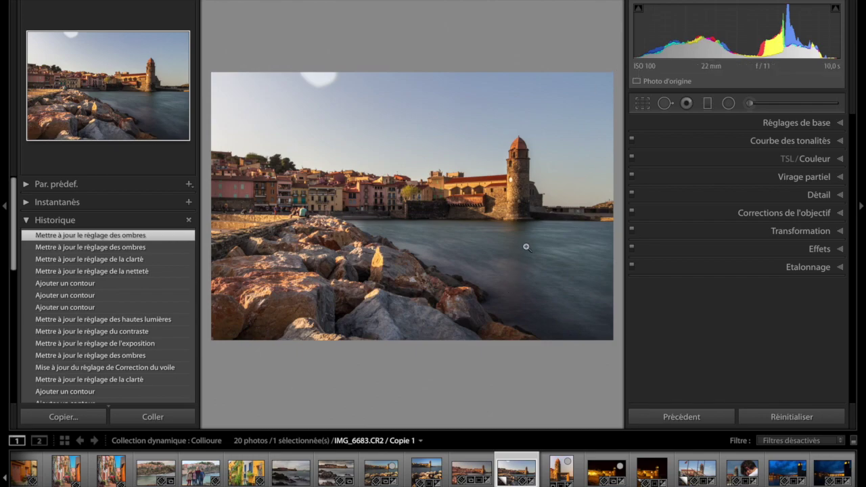
# Crop a thin strip of sky off the top of the photo
pyautogui.click(642, 104)
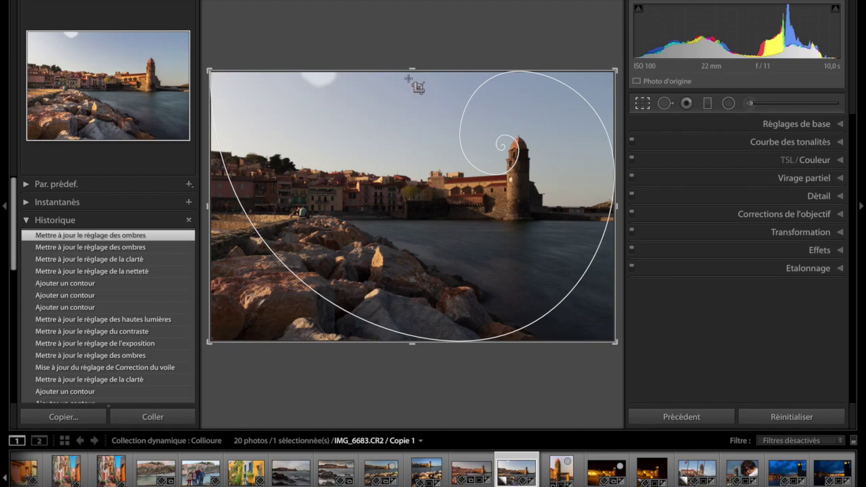
pyautogui.moveTo(408, 71); pyautogui.dragTo(409, 78)
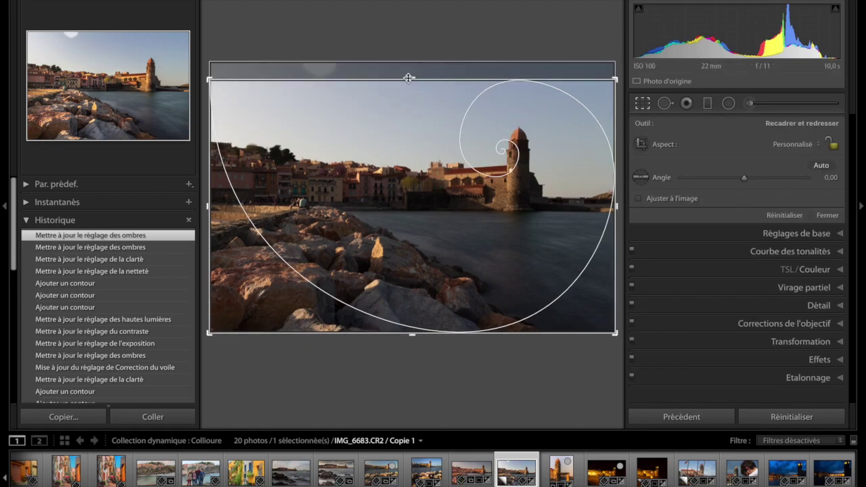
pyautogui.press('Return')
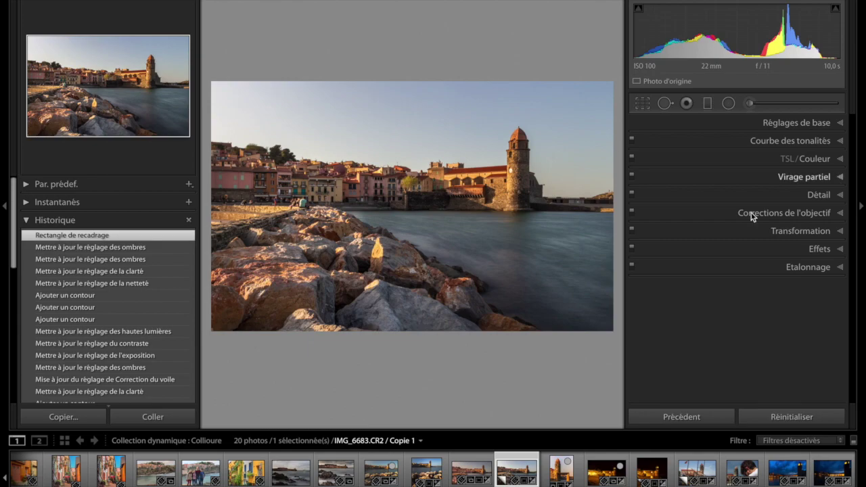
pyautogui.click(782, 178)
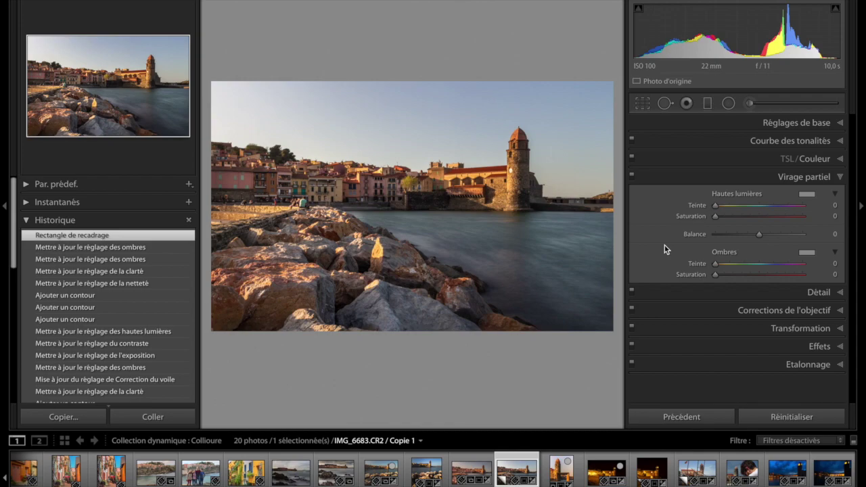
# Tint the highlights a warm orange at hue 37 with saturation 17
pyautogui.click(808, 195)
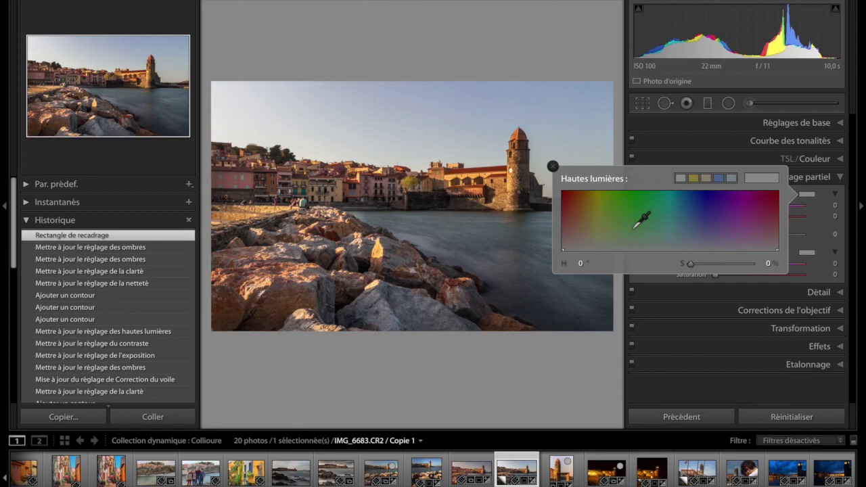
pyautogui.moveTo(636, 225); pyautogui.dragTo(591, 210)
pyautogui.moveTo(516, 150); pyautogui.dragTo(513, 184)
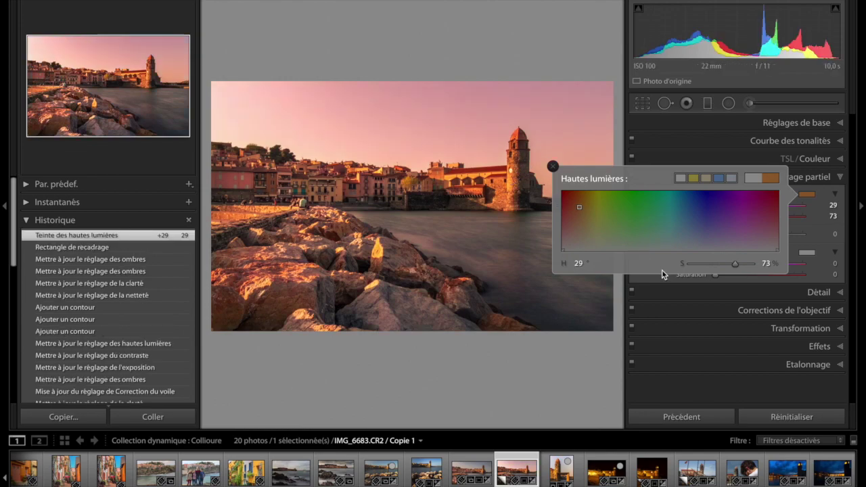
pyautogui.moveTo(613, 207); pyautogui.dragTo(511, 179)
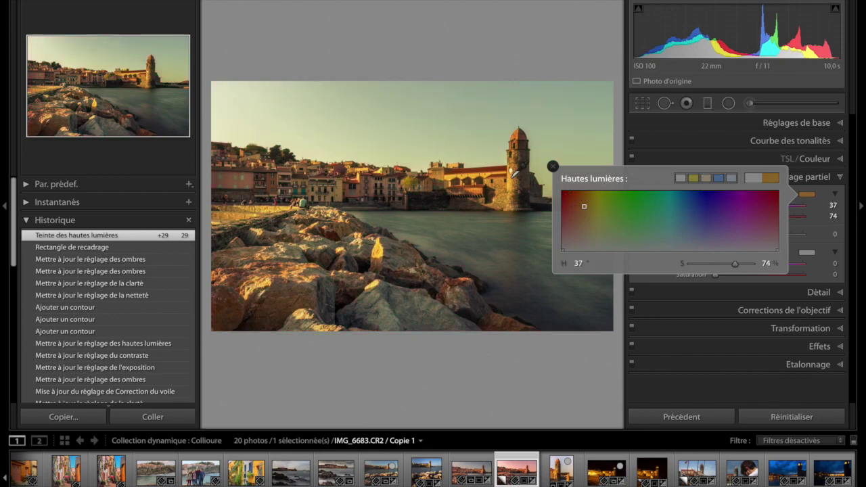
pyautogui.click(697, 263)
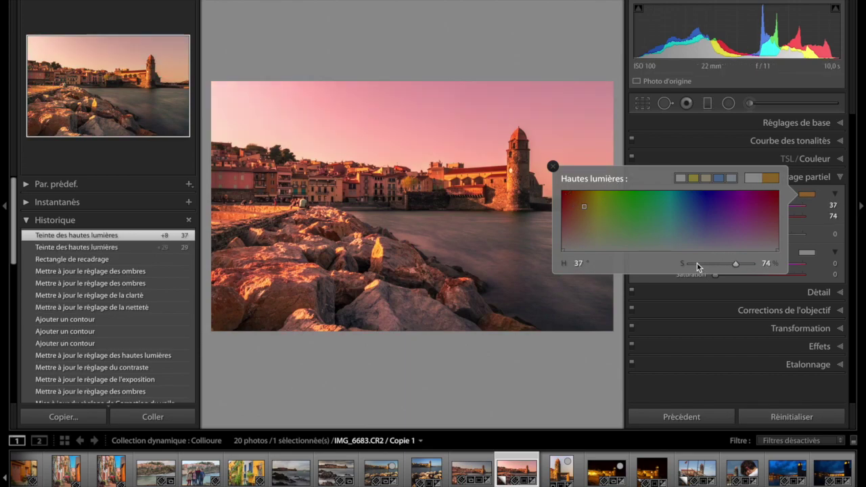
pyautogui.moveTo(697, 263); pyautogui.dragTo(700, 263)
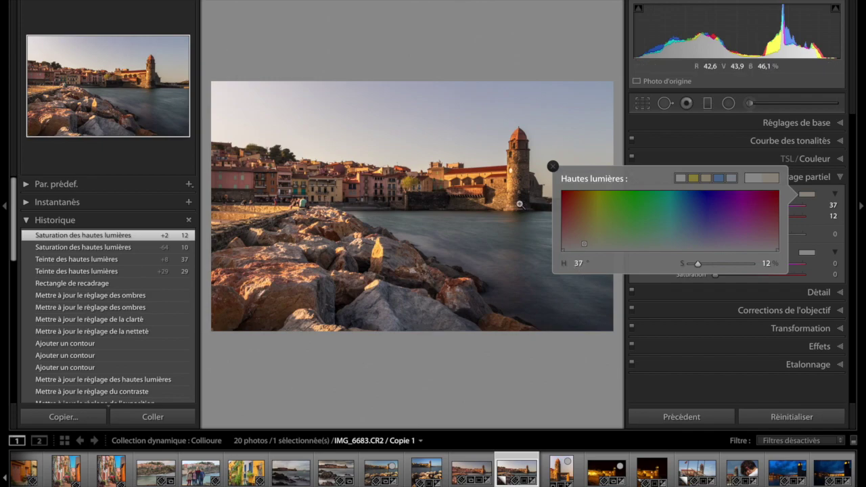
pyautogui.moveTo(699, 265); pyautogui.dragTo(701, 268)
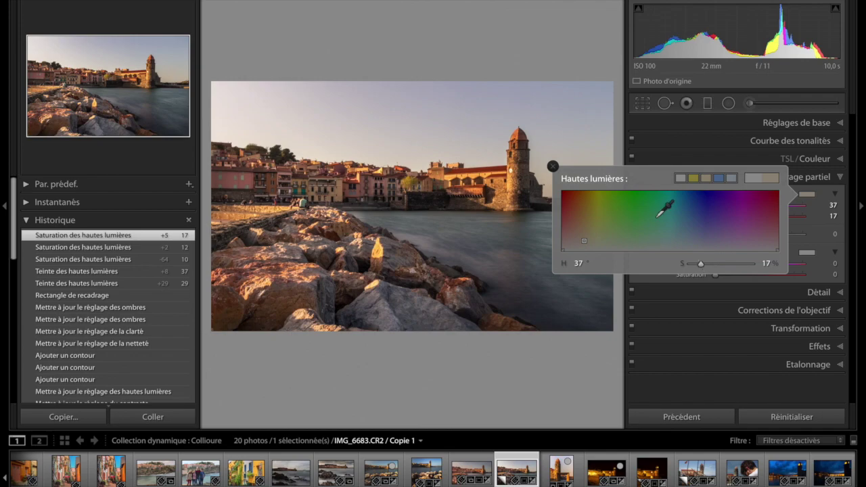
pyautogui.click(553, 166)
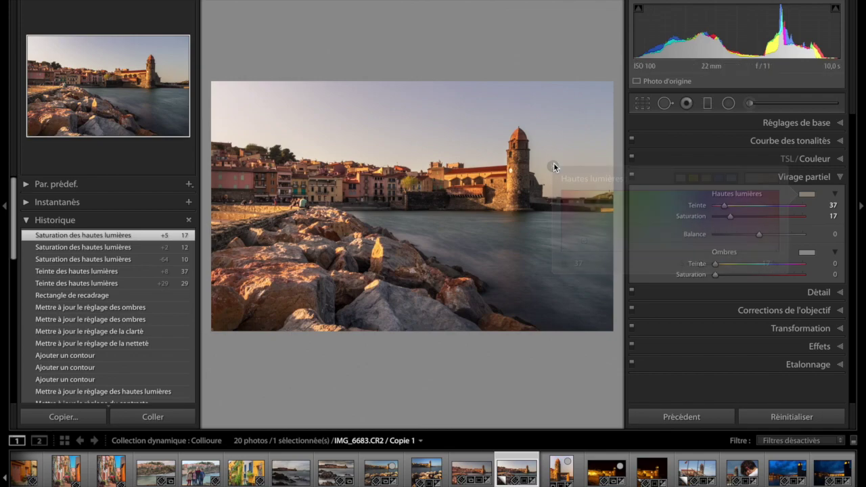
# Give the shadows a cool blue tint (hue 217, saturation 6), then disable split toning to compare
pyautogui.click(806, 252)
pyautogui.moveTo(712, 286)
pyautogui.mouseDown()
pyautogui.moveTo(694, 297)
pyautogui.moveTo(689, 283)
pyautogui.mouseUp()
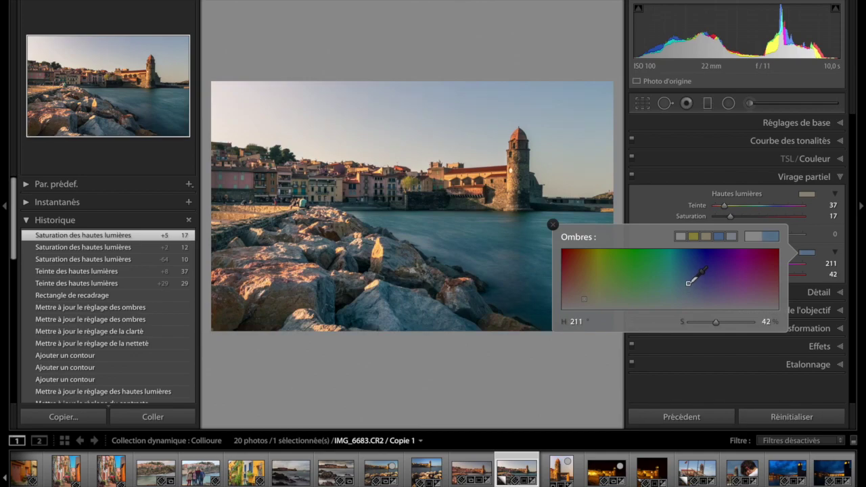
pyautogui.moveTo(688, 283); pyautogui.dragTo(692, 280)
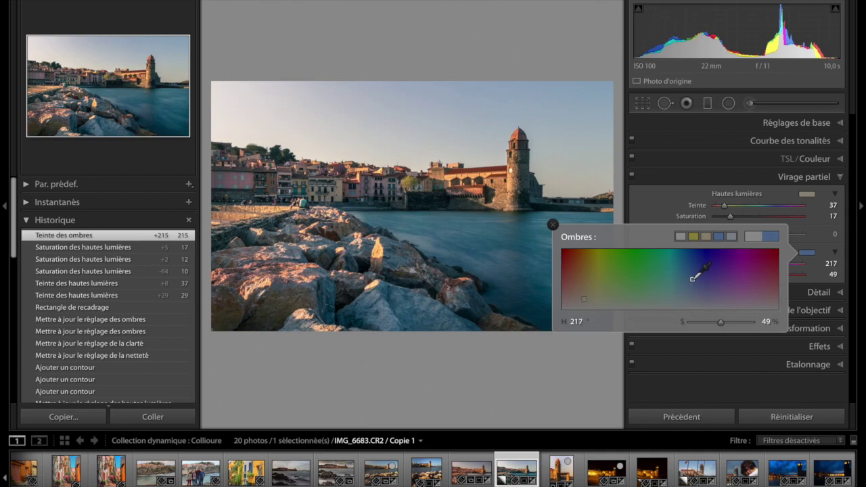
pyautogui.click(691, 324)
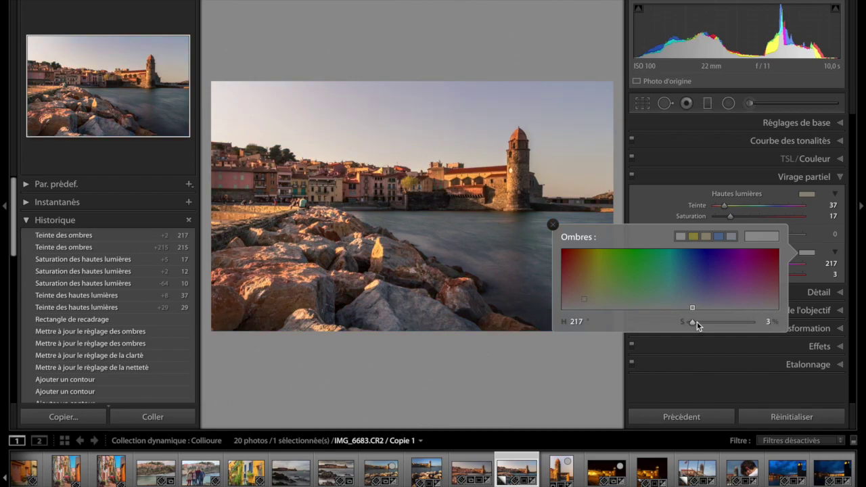
pyautogui.click(697, 323)
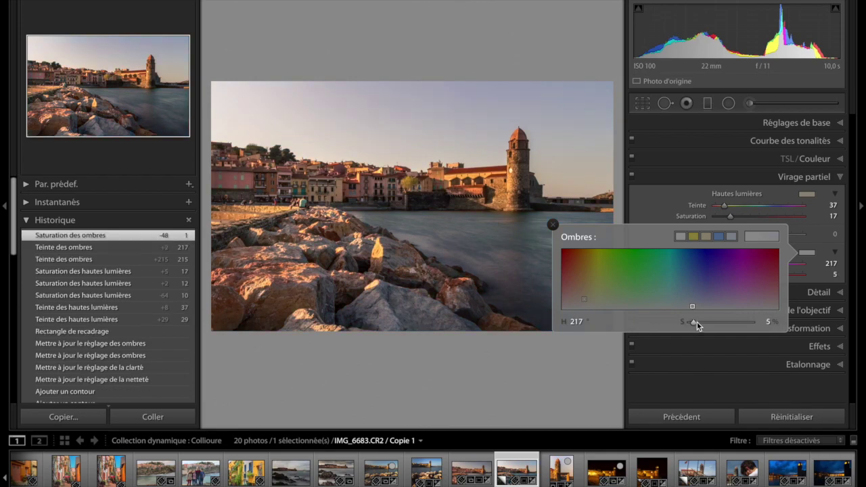
pyautogui.click(553, 226)
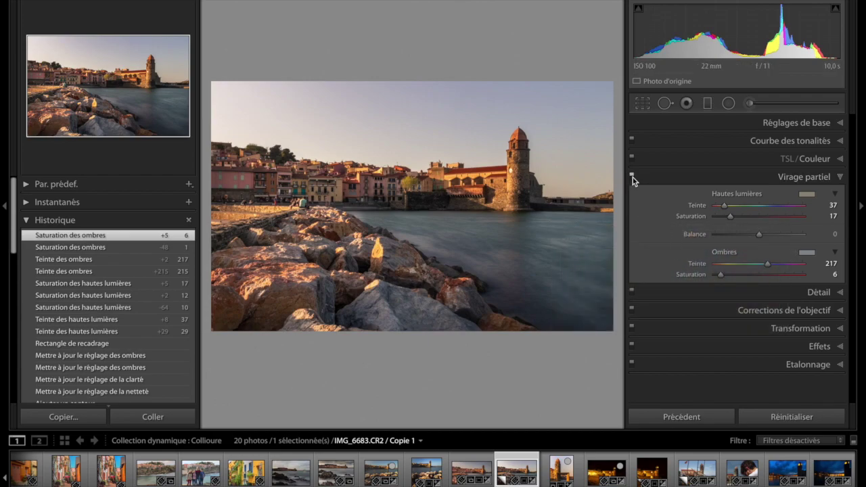
pyautogui.click(632, 178)
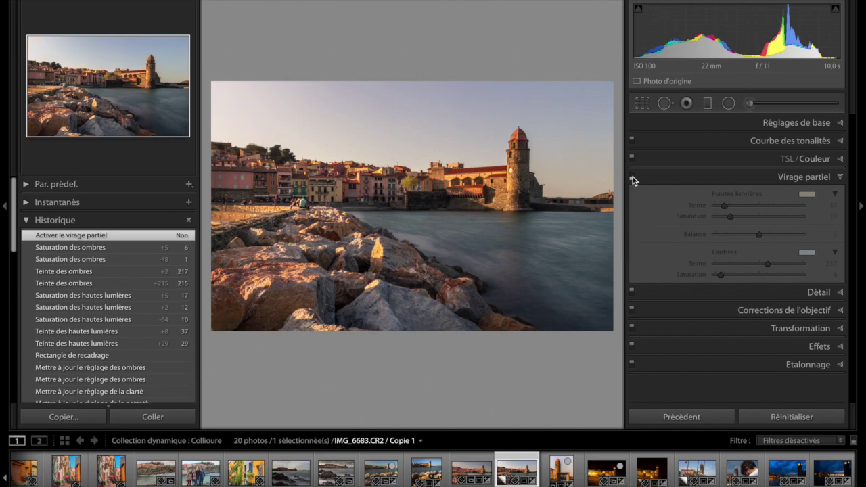
# Re-enable split toning and check the before/after view before returning to the single image
pyautogui.click(632, 178)
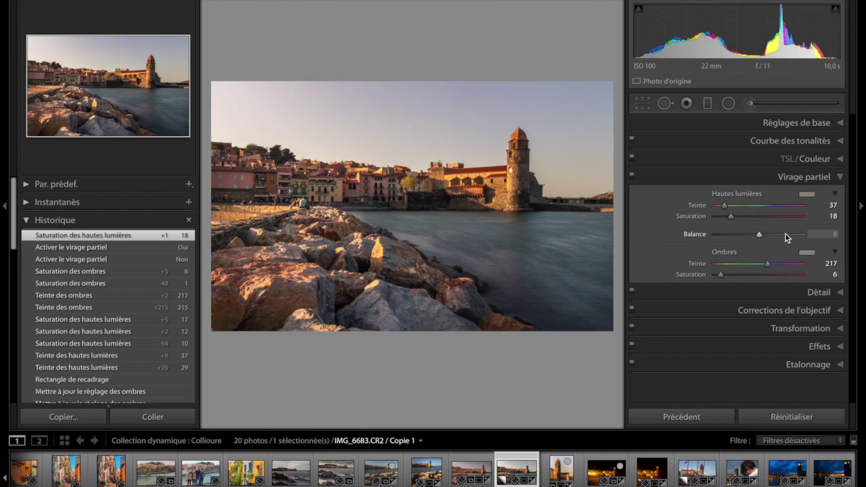
pyautogui.press('y')
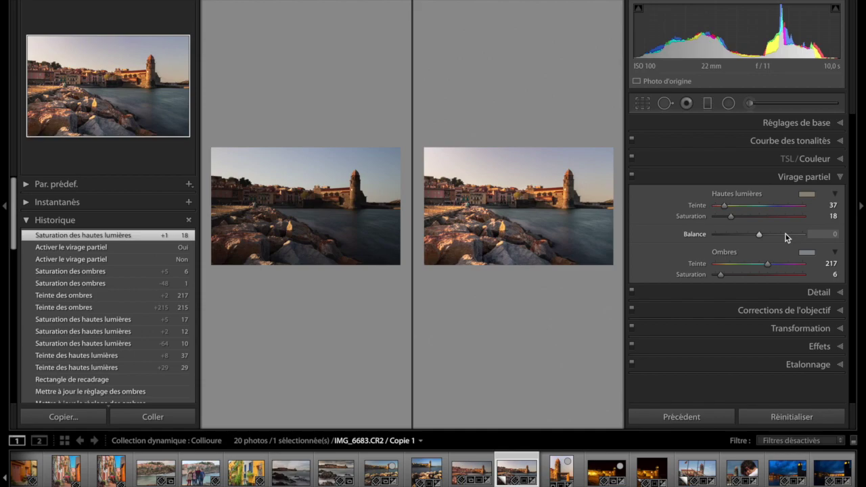
pyautogui.press('y')
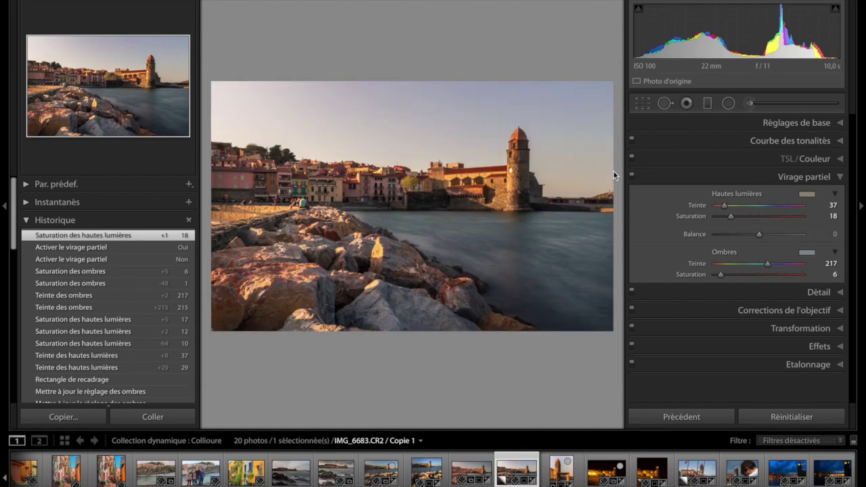
# Recrop the photo at 2 x 3 ratio, pulling the right edge inward
pyautogui.click(640, 103)
pyautogui.moveTo(615, 204); pyautogui.dragTo(603, 202)
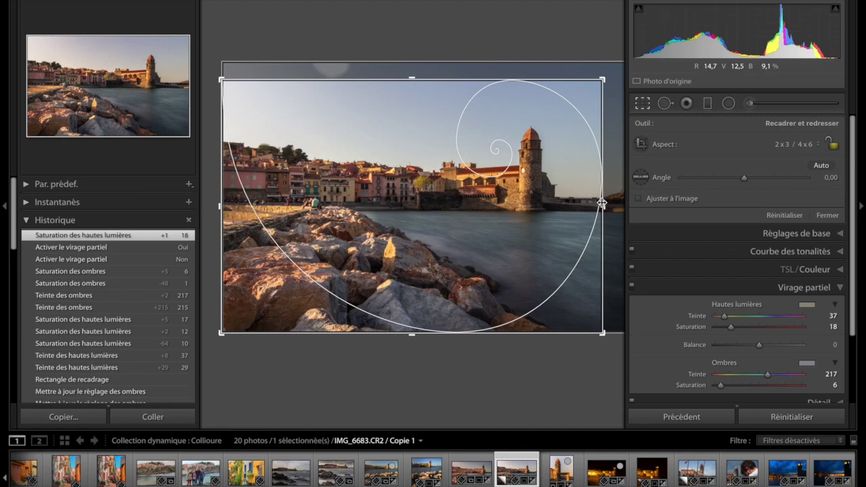
pyautogui.press('Return')
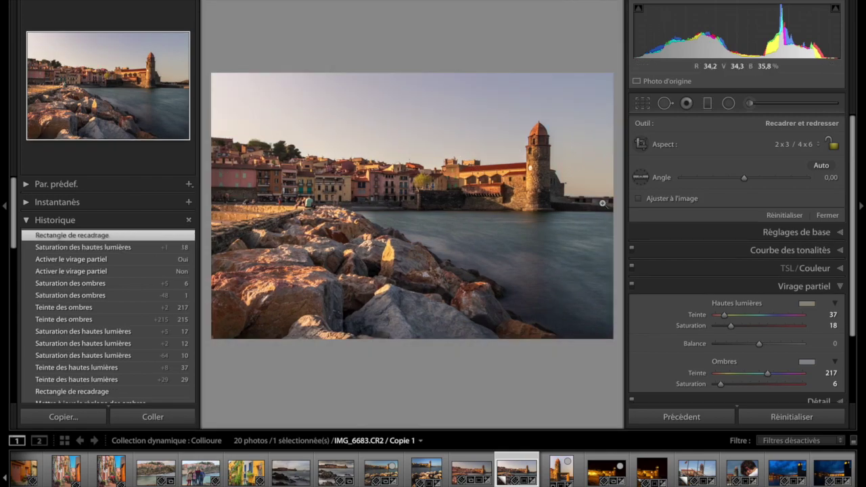